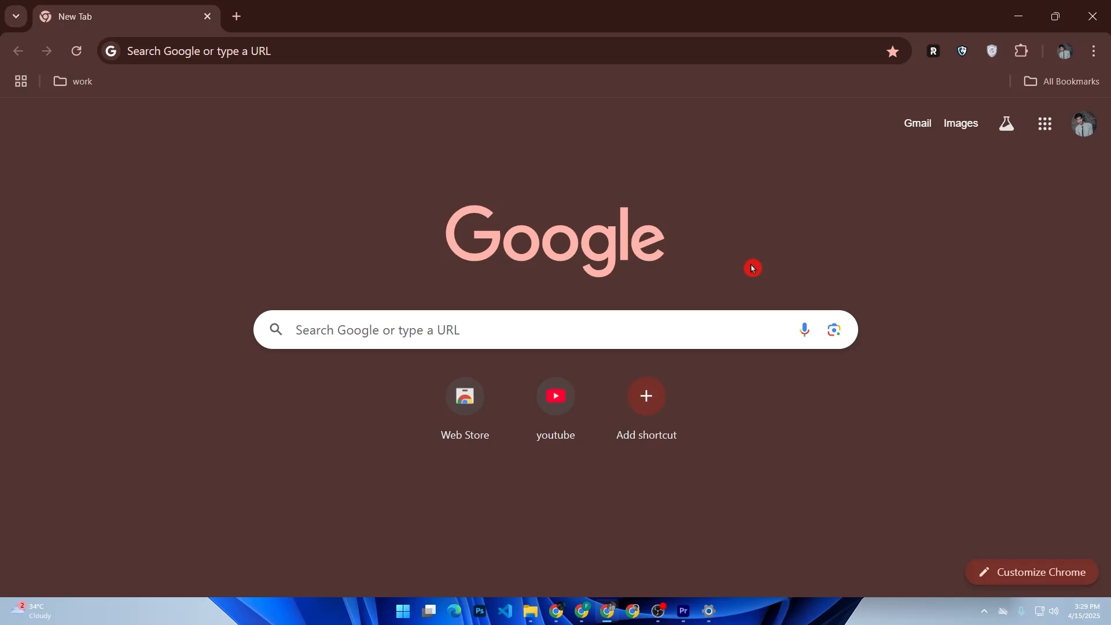
click(704, 329)
text(www)
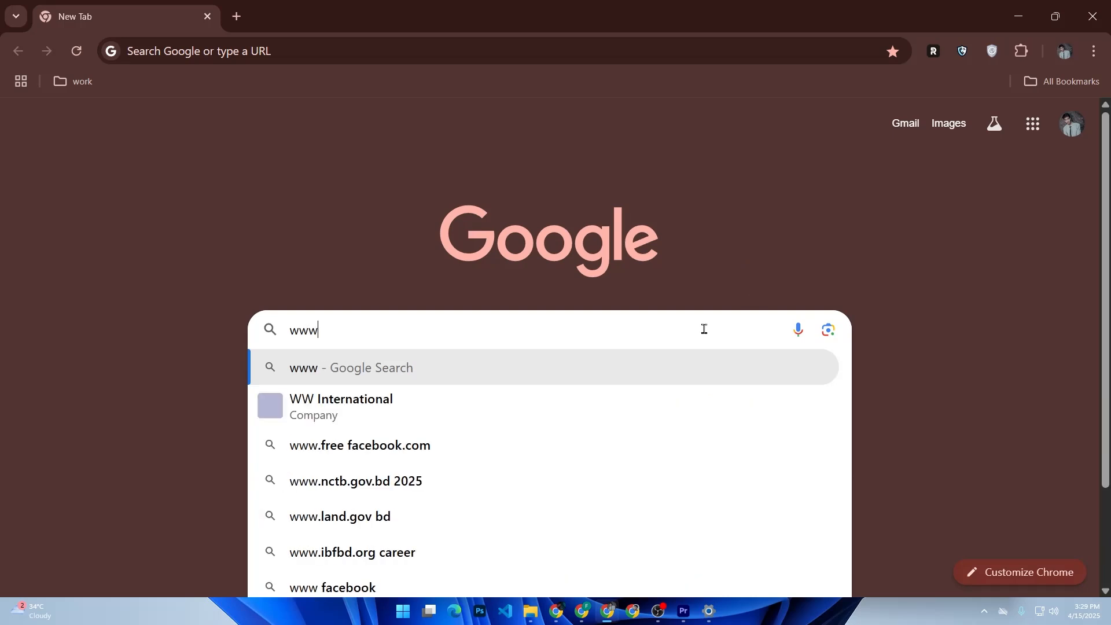
text(.blo)
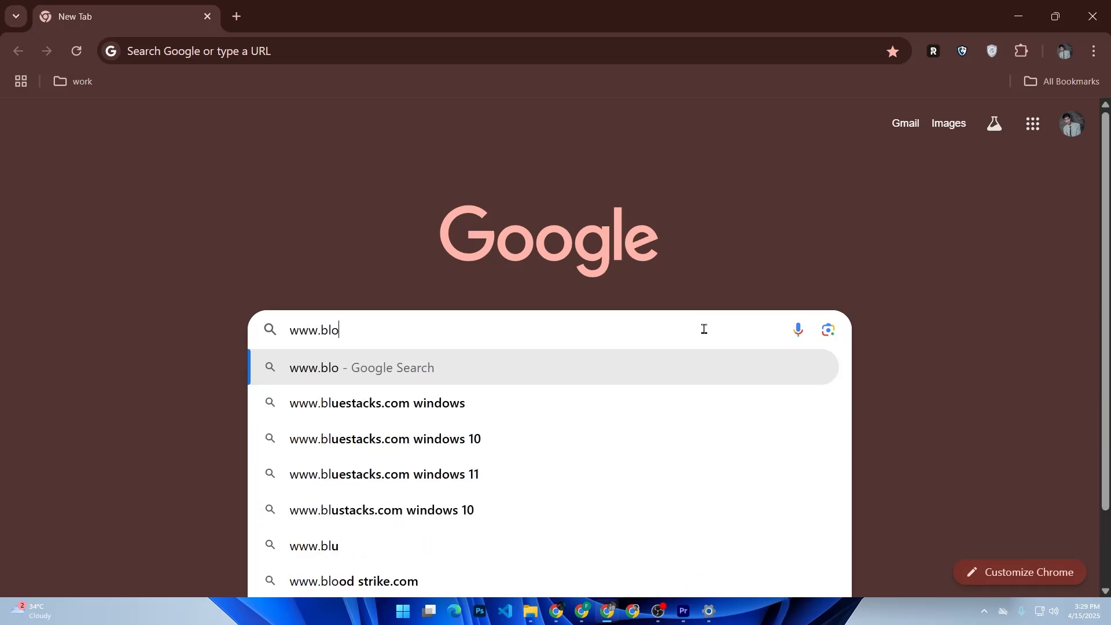
text(gger)
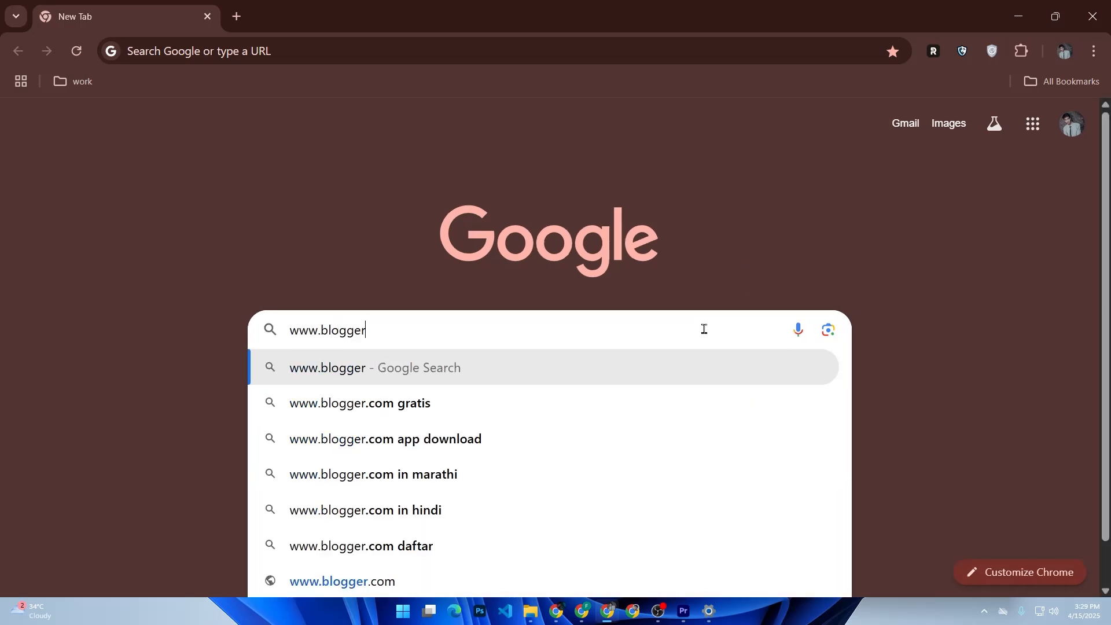
text(.com)
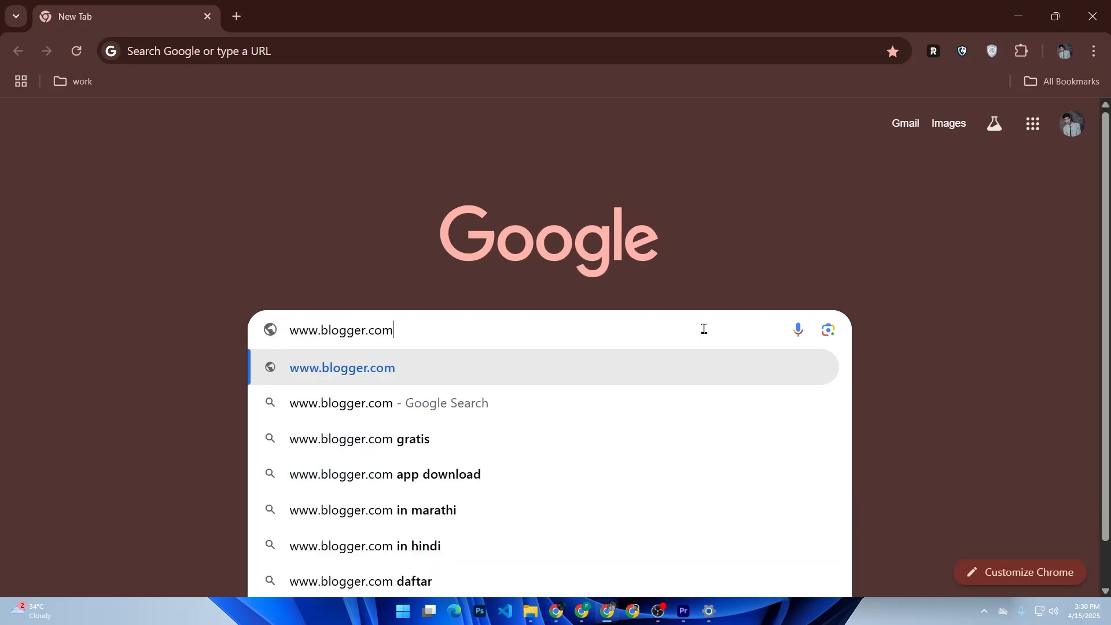
key(Return)
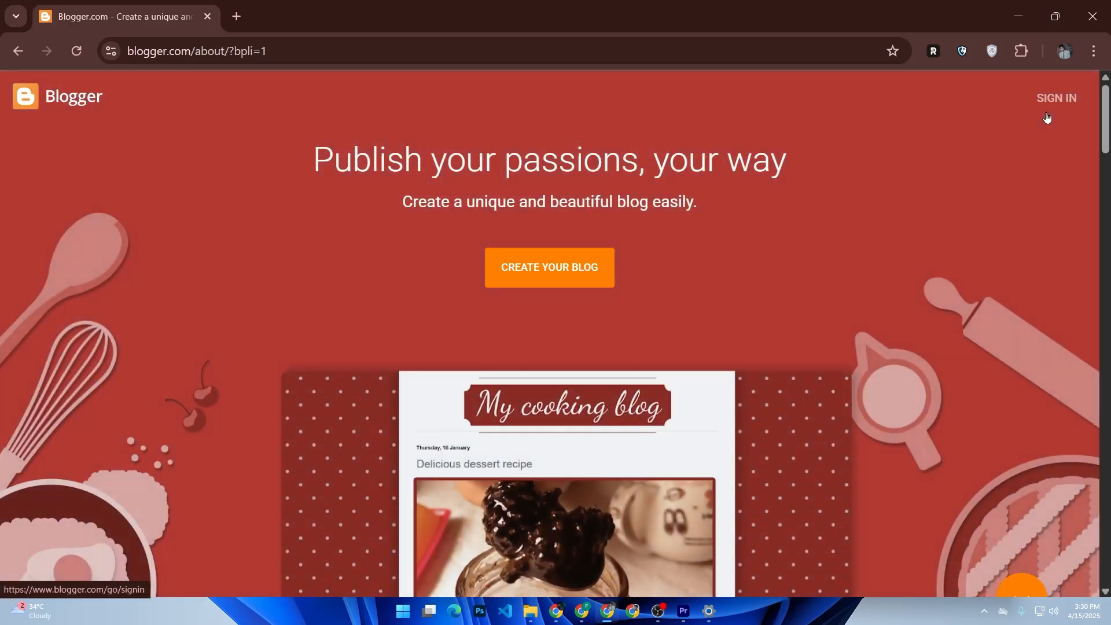
Sign in to Blogger with the listed Google account, confirming the passkey by entering the Windows Security PIN
click(1046, 117)
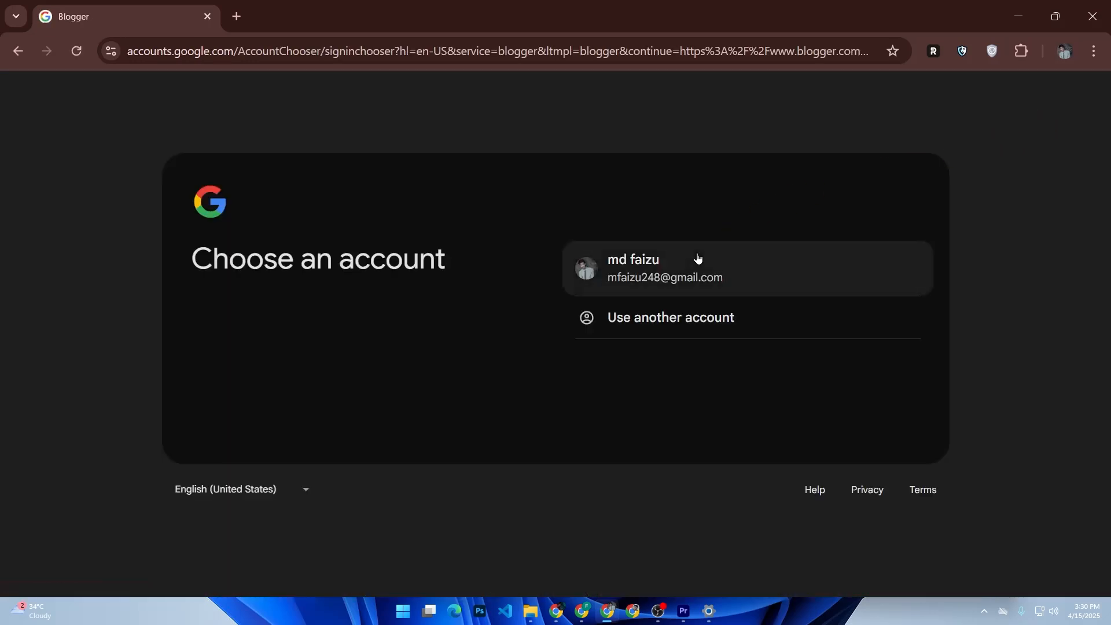
click(697, 258)
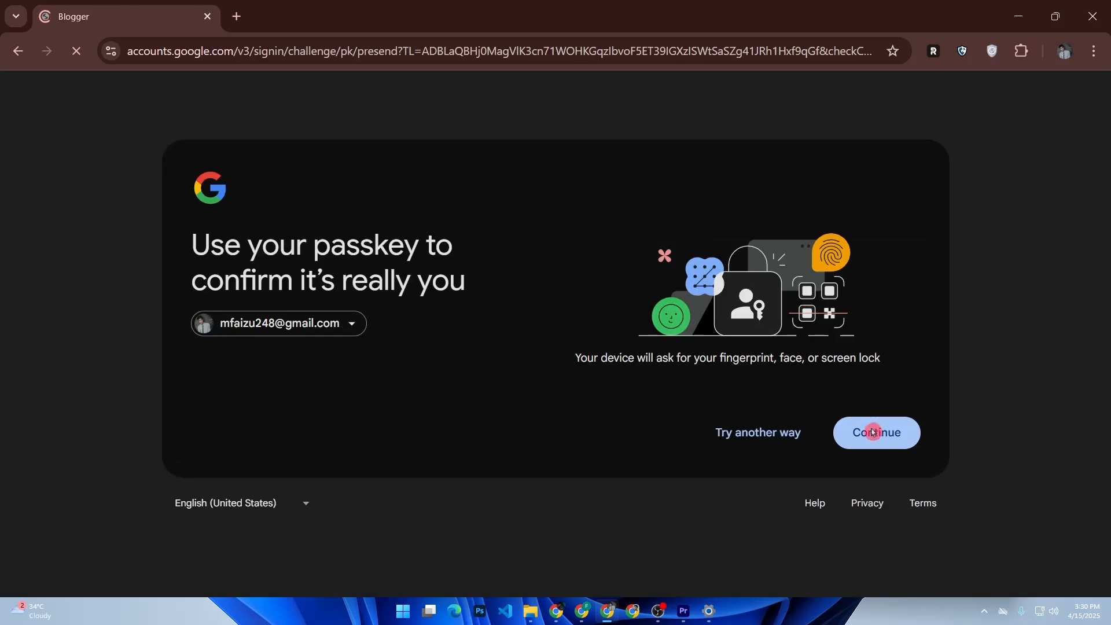
click(875, 434)
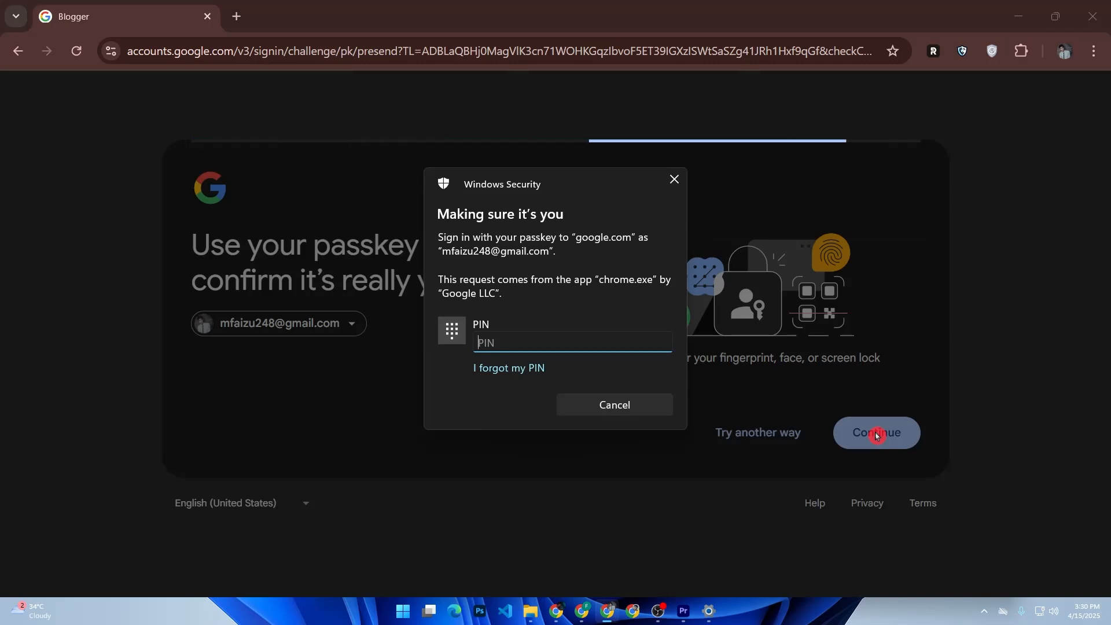
text(••••••)
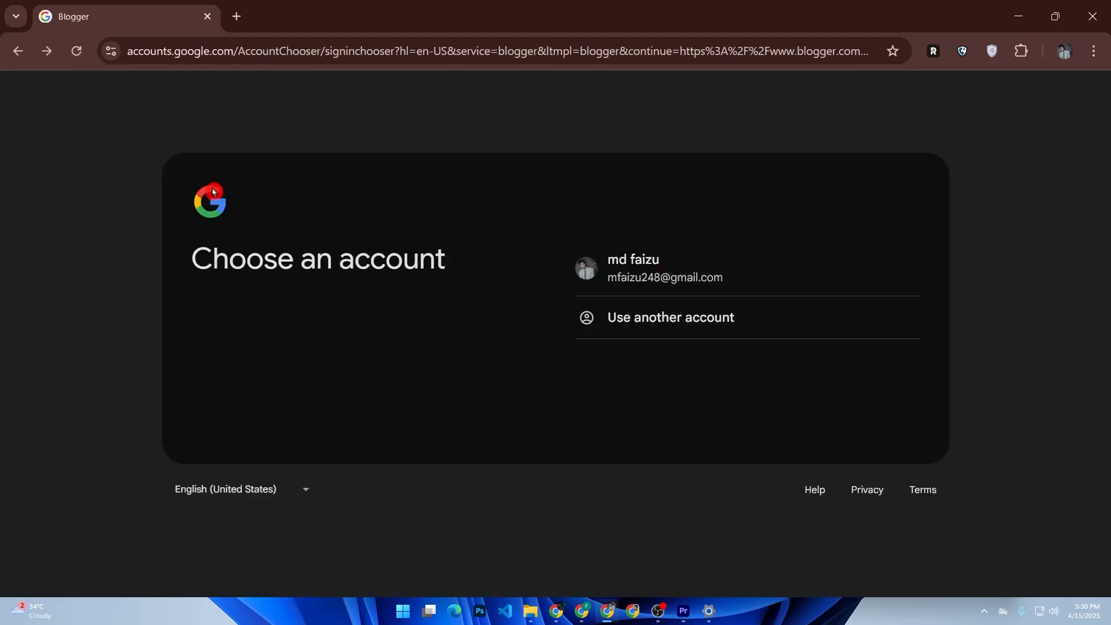
Return to the Blogger start page and start creating a new blog
click(17, 54)
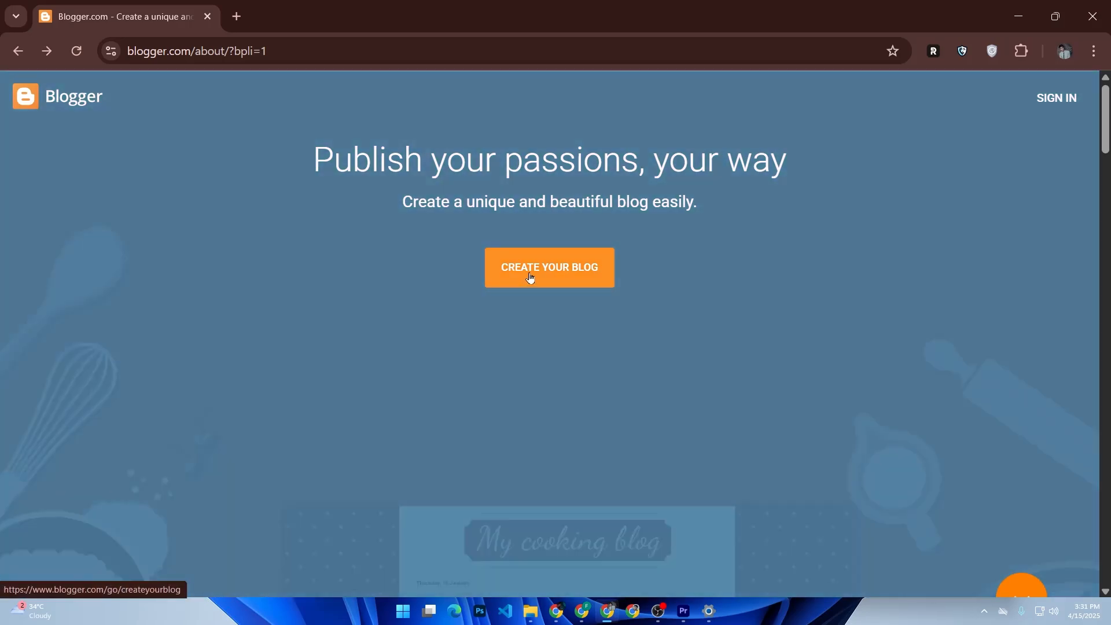
click(530, 277)
click(613, 282)
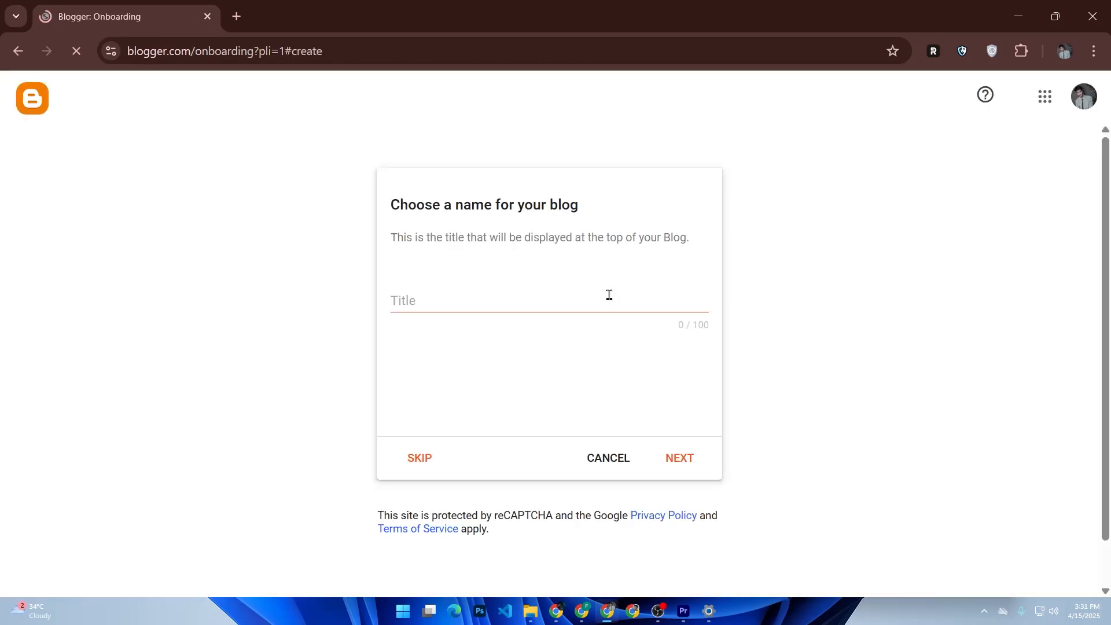
Title the new blog "iphone 16pro" and continue to choosing its URL
scroll(535, 404, down, 2)
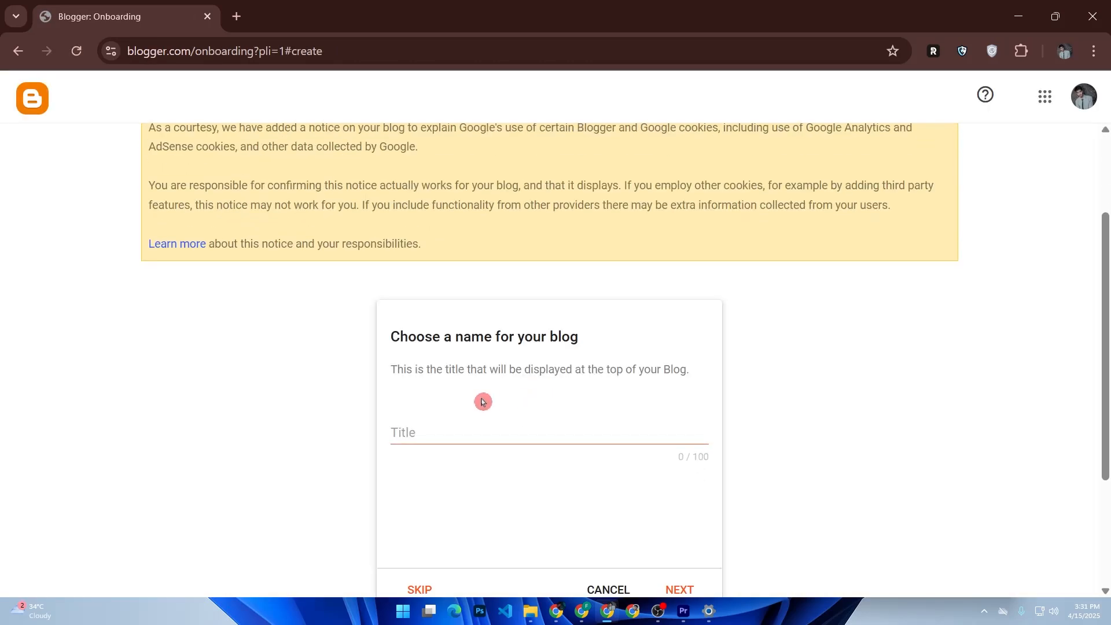
click(440, 435)
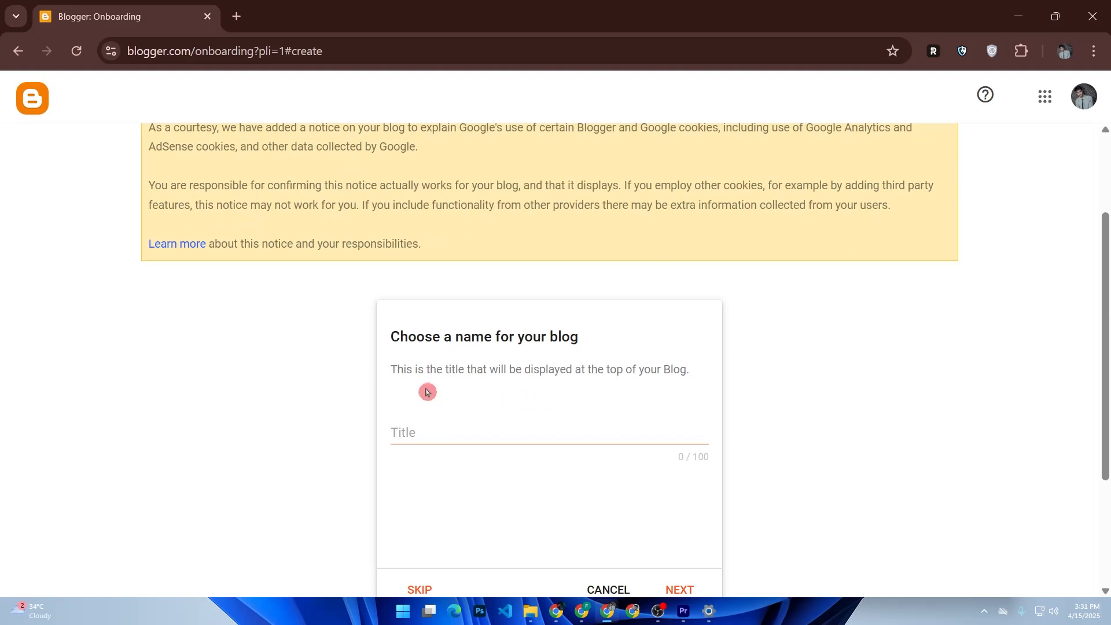
click(448, 428)
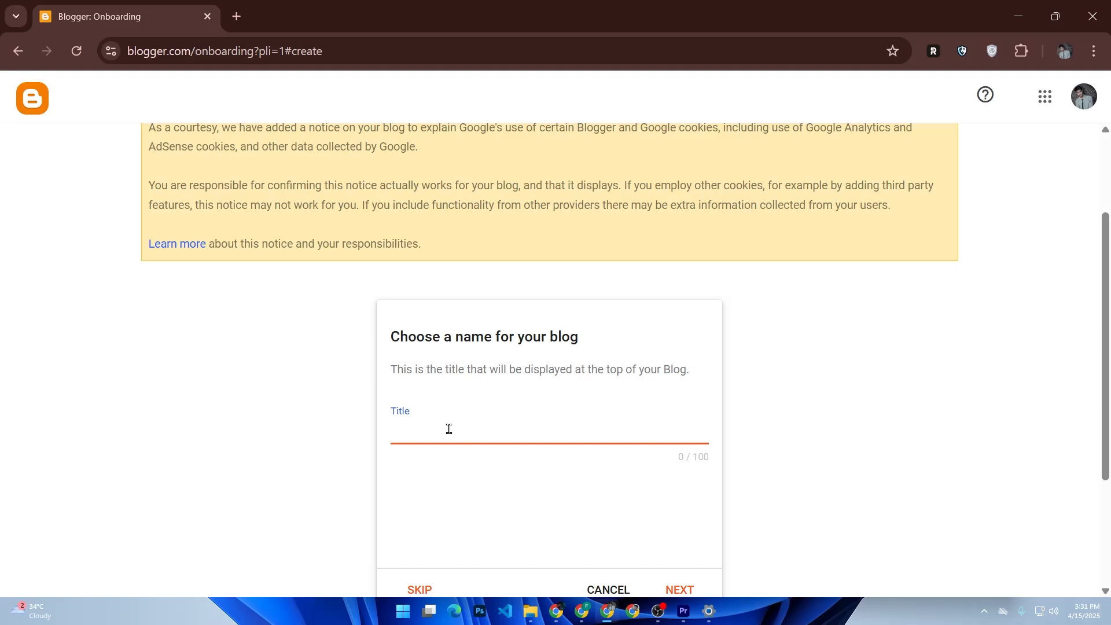
text(NEW)
key(BackSpace)
key(BackSpace)
key(BackSpace)
text(I)
key(BackSpace)
text(iphone 16pro)
scroll(578, 417, down, 3)
click(700, 407)
Try "myblogname" as the blog's web address and clear the entry
click(503, 247)
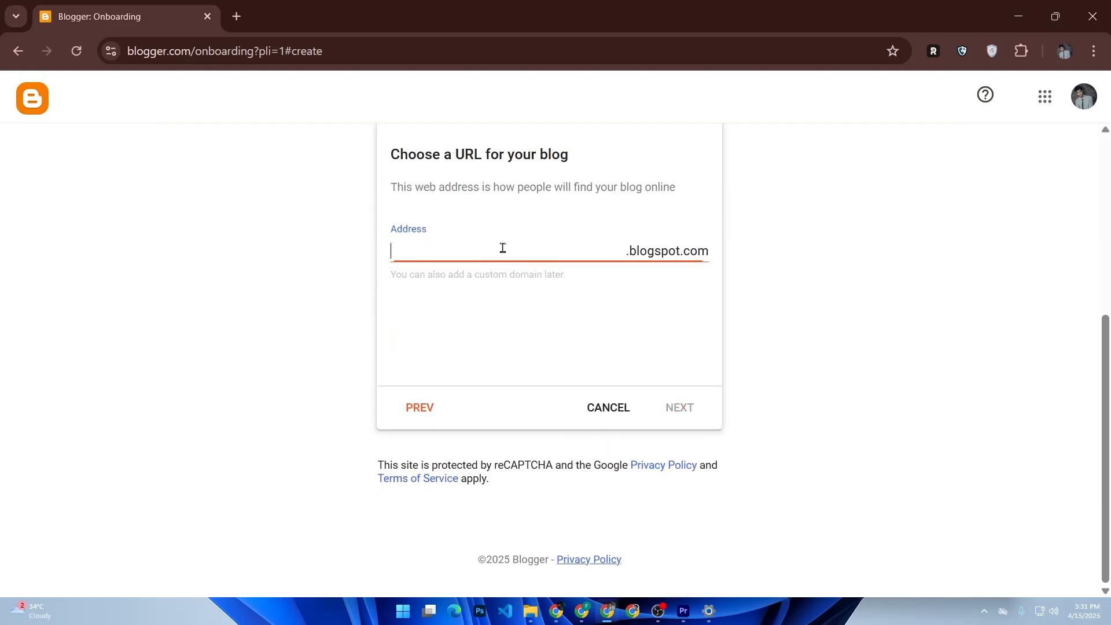
click(501, 264)
text(myblogname)
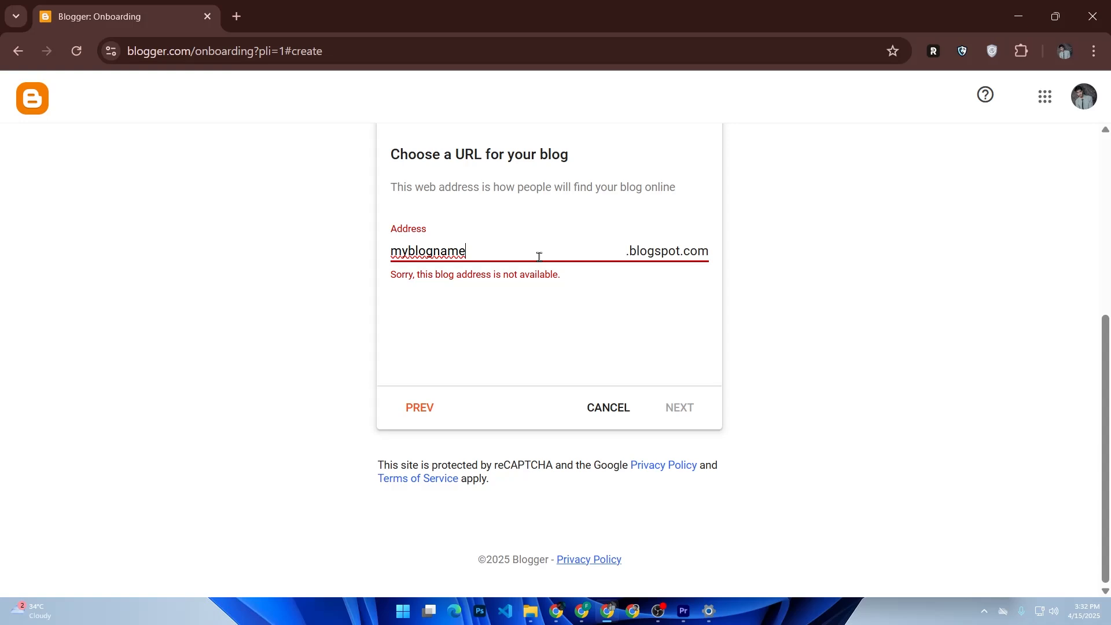
key(BackSpace)
key(BackSpace)
key(BackSpace)
key(BackSpace)
key(BackSpace)
key(BackSpace)
key(BackSpace)
key(BackSpace)
key(BackSpace)
key(BackSpace)
Try "iphone43" as the blog's web address and clear the entry
text(iph)
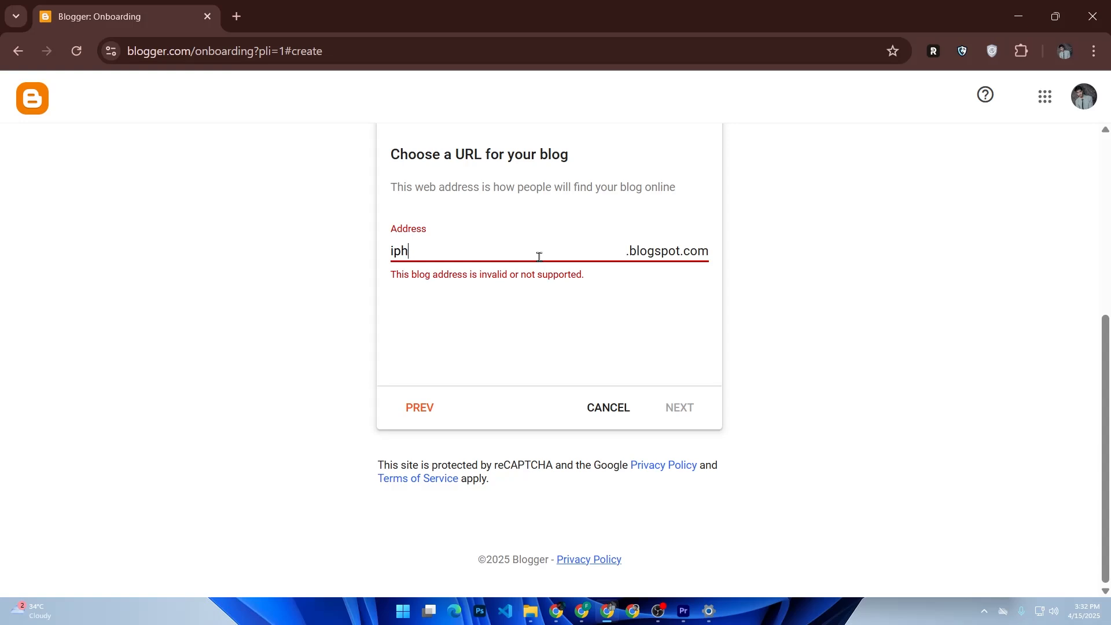
text(one43)
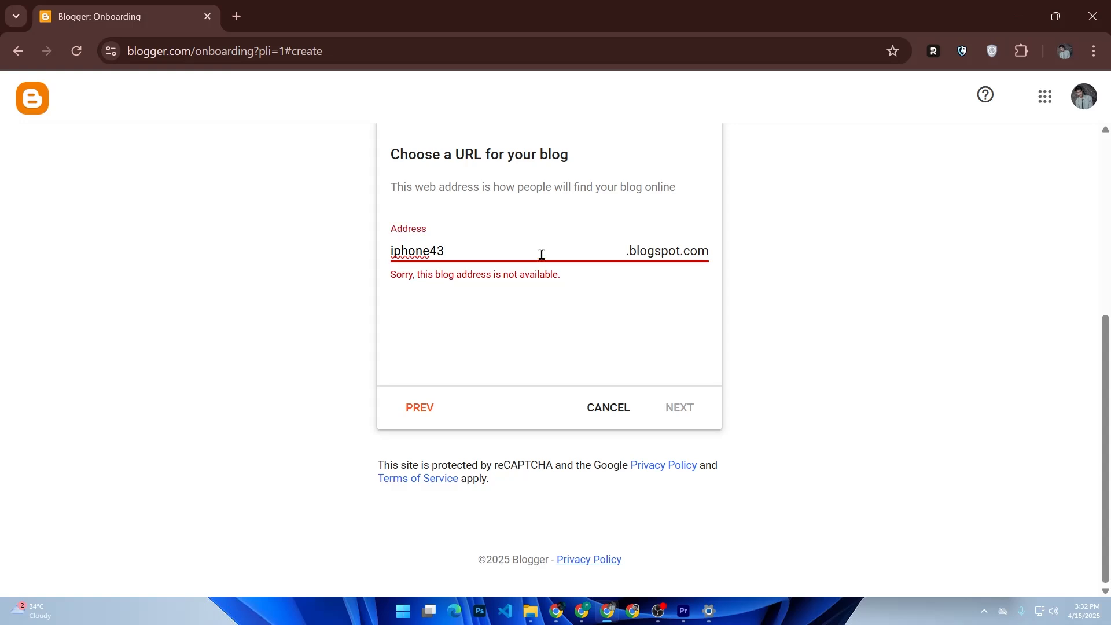
drag(539, 257, 366, 278)
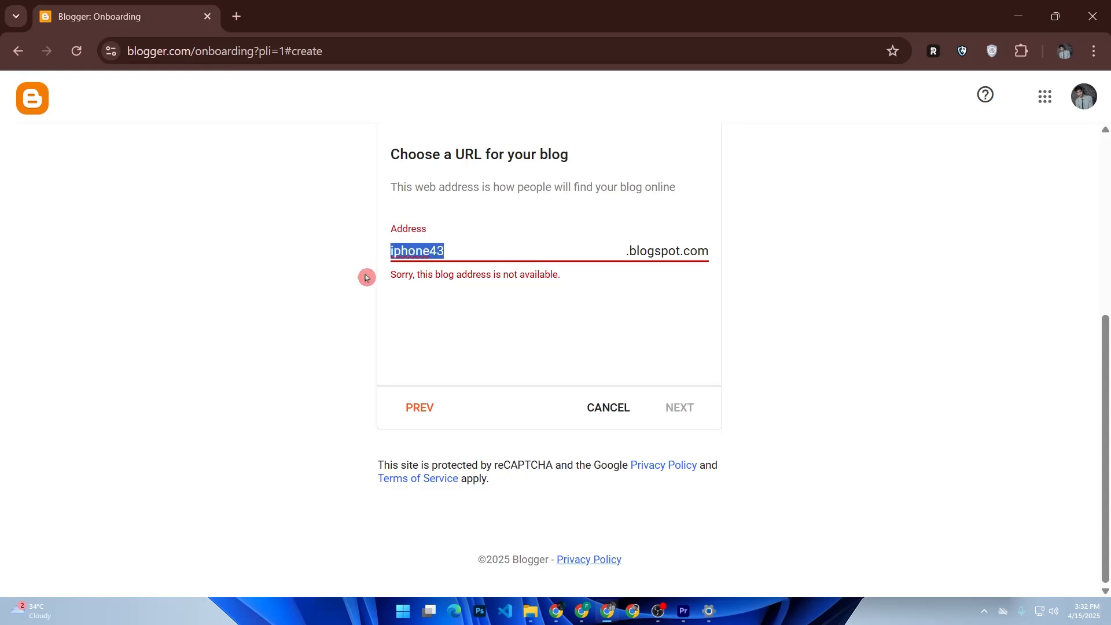
key(BackSpace)
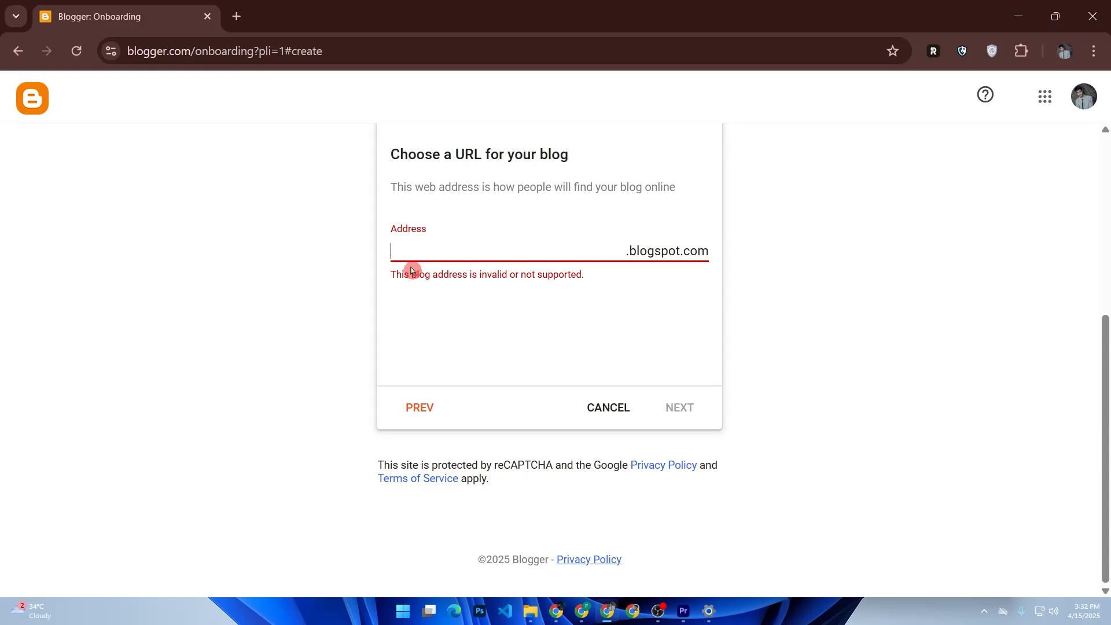
Set the blog address to "iphon15for" and finish creating the blog with the display name "iphone"
text(n15for)
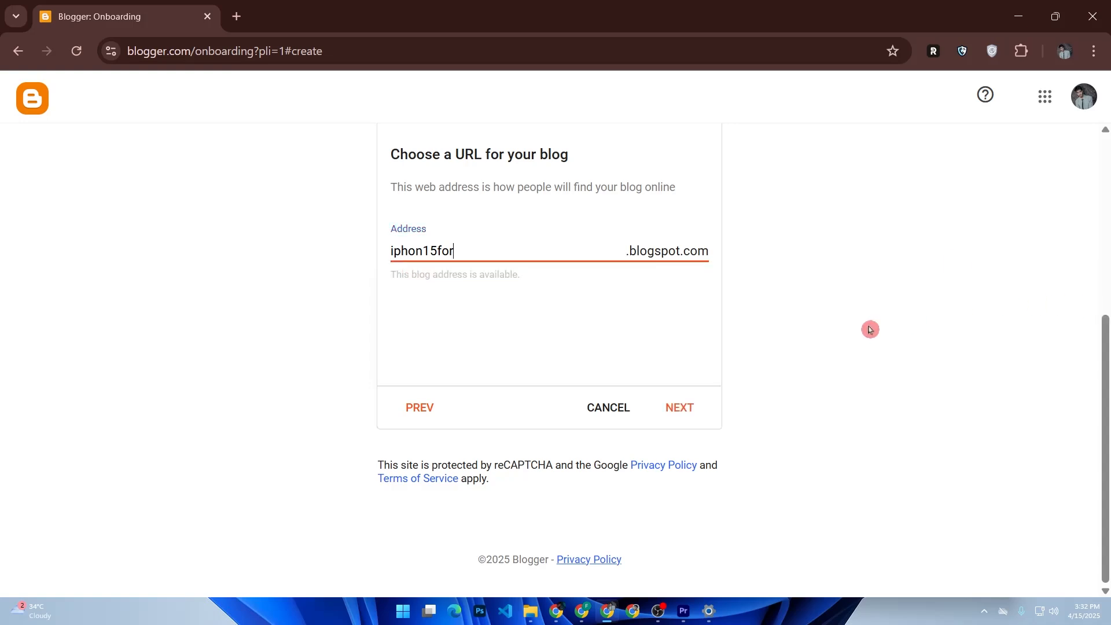
click(688, 415)
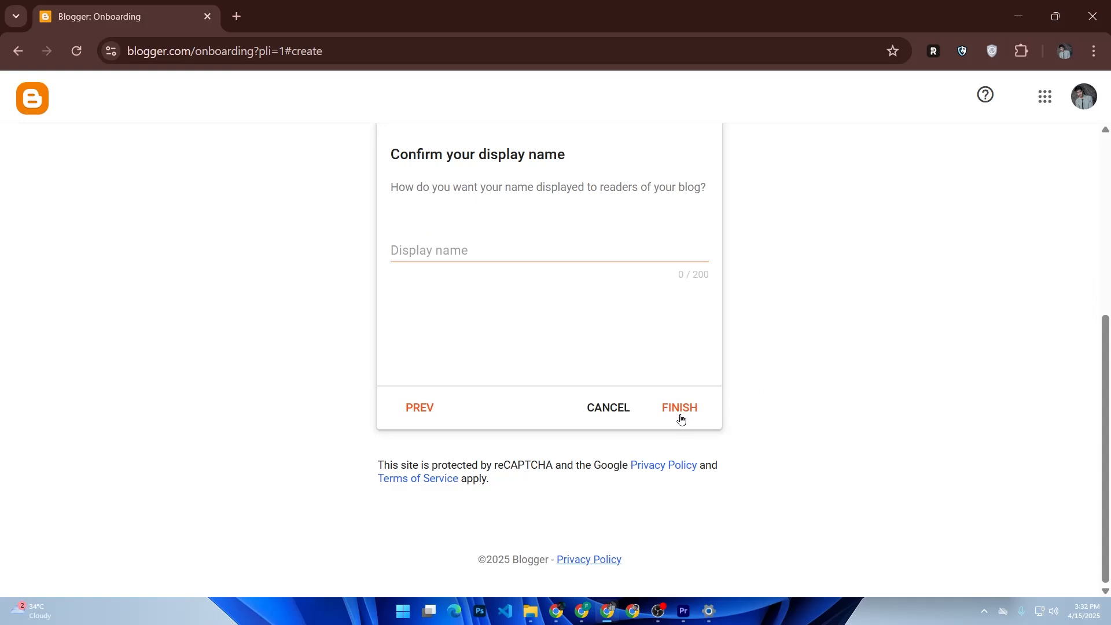
click(532, 256)
text(iphone)
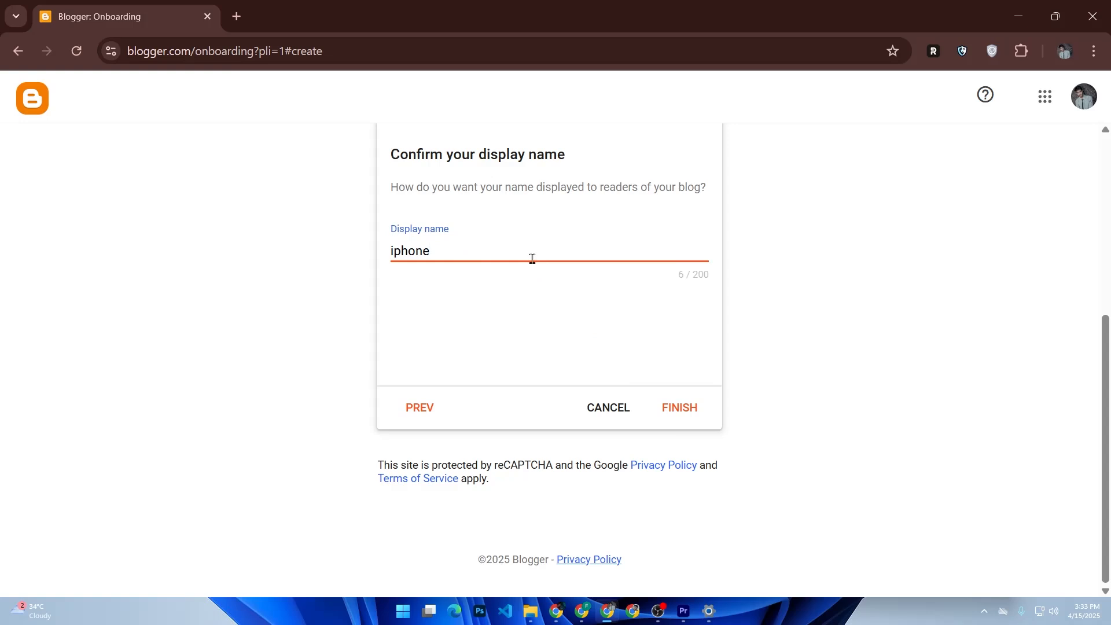
click(683, 412)
click(683, 412)
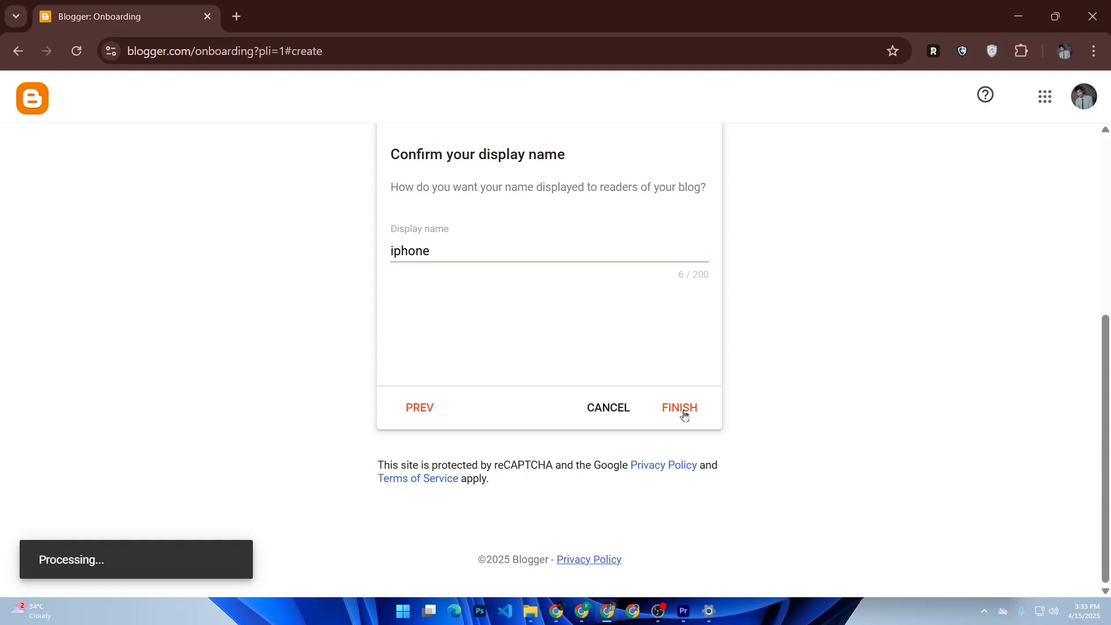
click(684, 412)
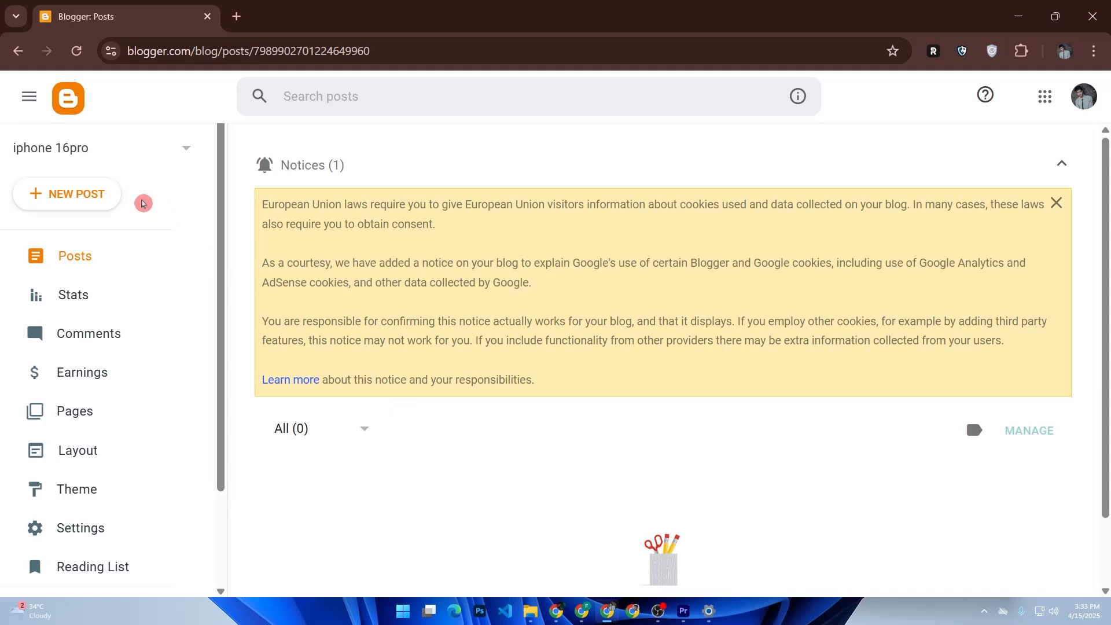
Examine the permalink, location and reader comment settings of a new blank post and return to the posts list
click(110, 196)
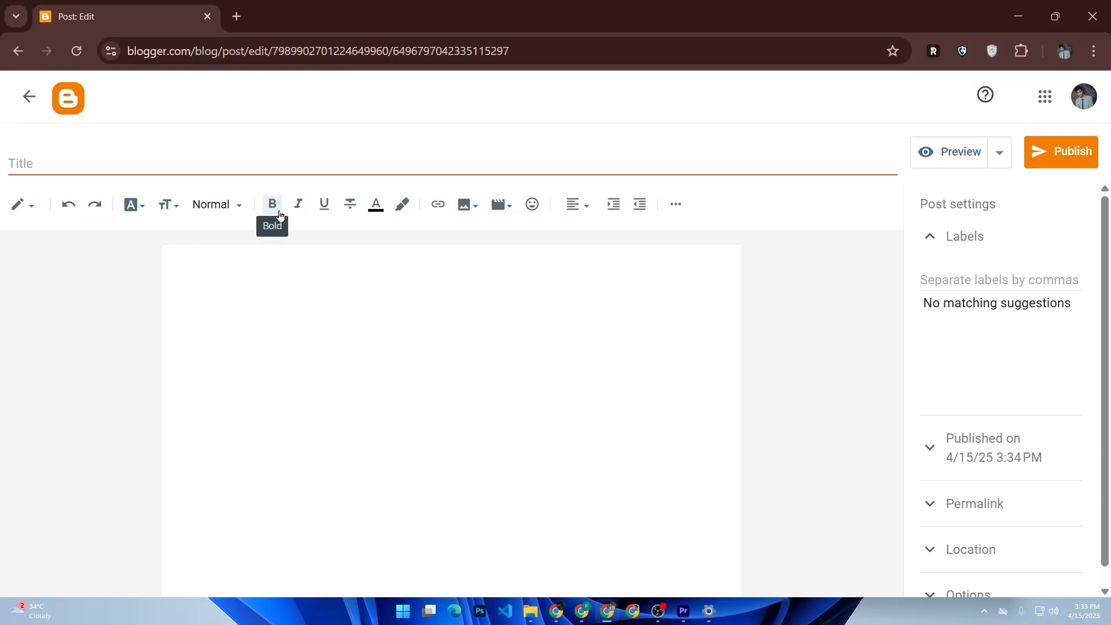
click(377, 224)
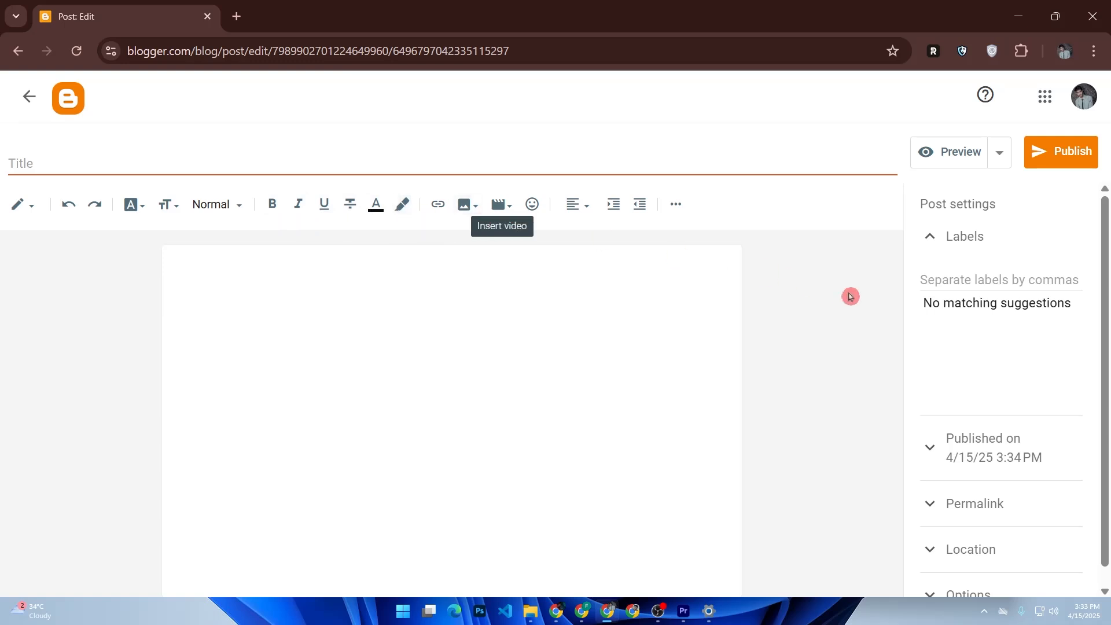
scroll(937, 344, down, 1)
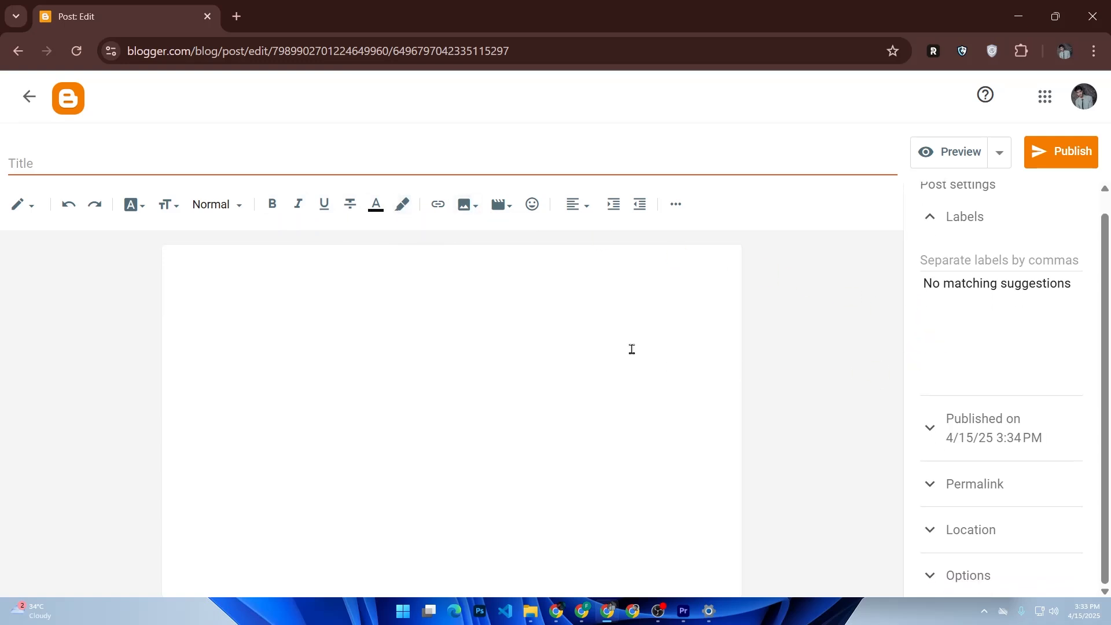
click(947, 484)
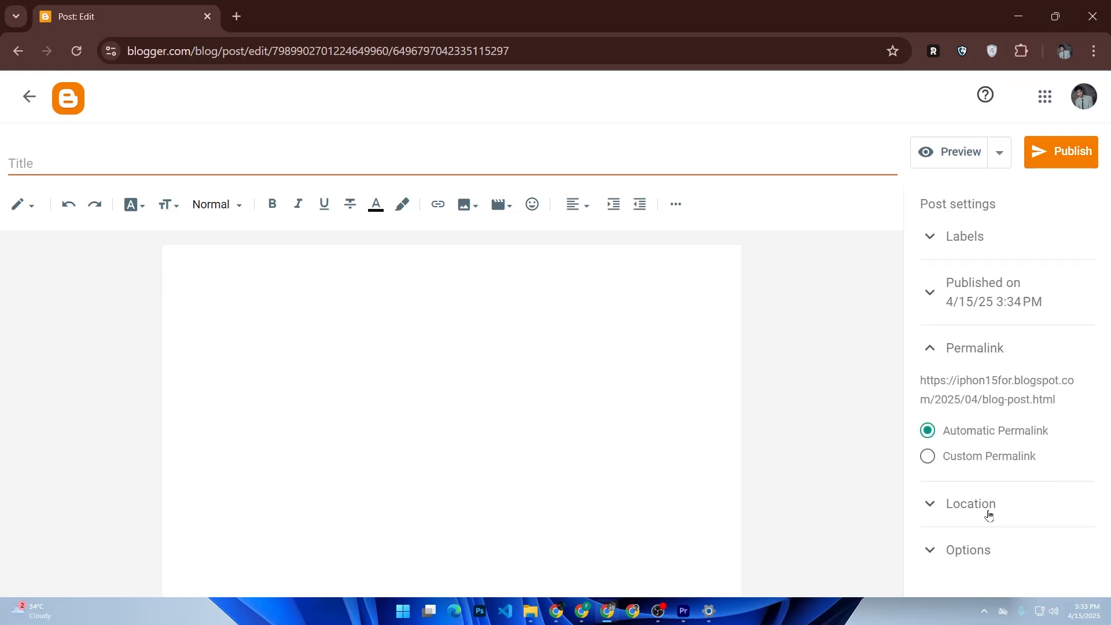
click(943, 501)
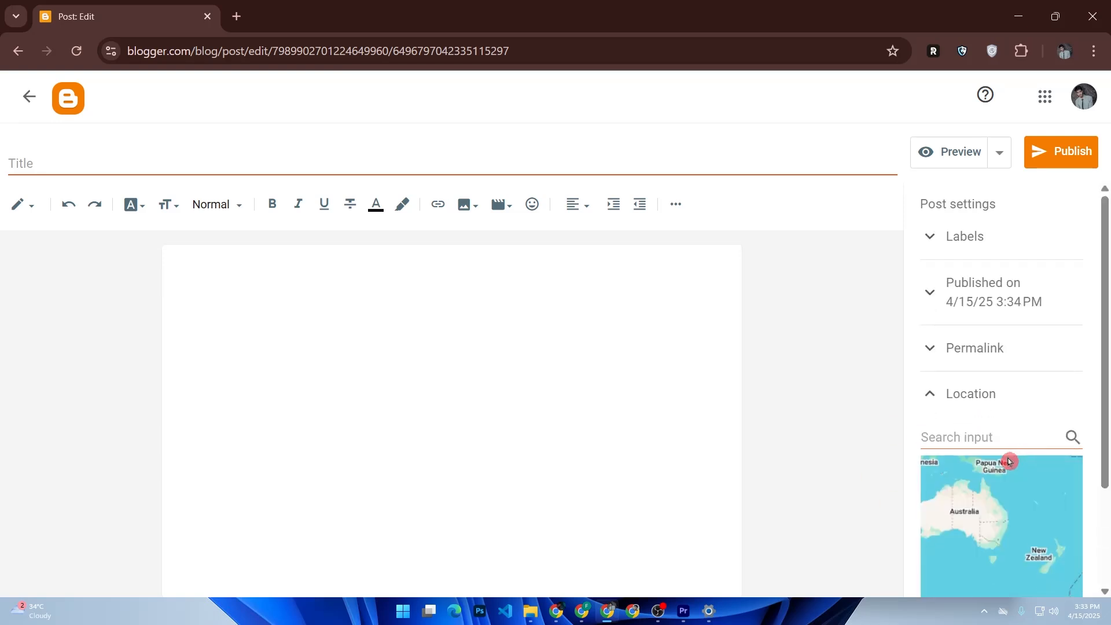
click(938, 404)
click(937, 439)
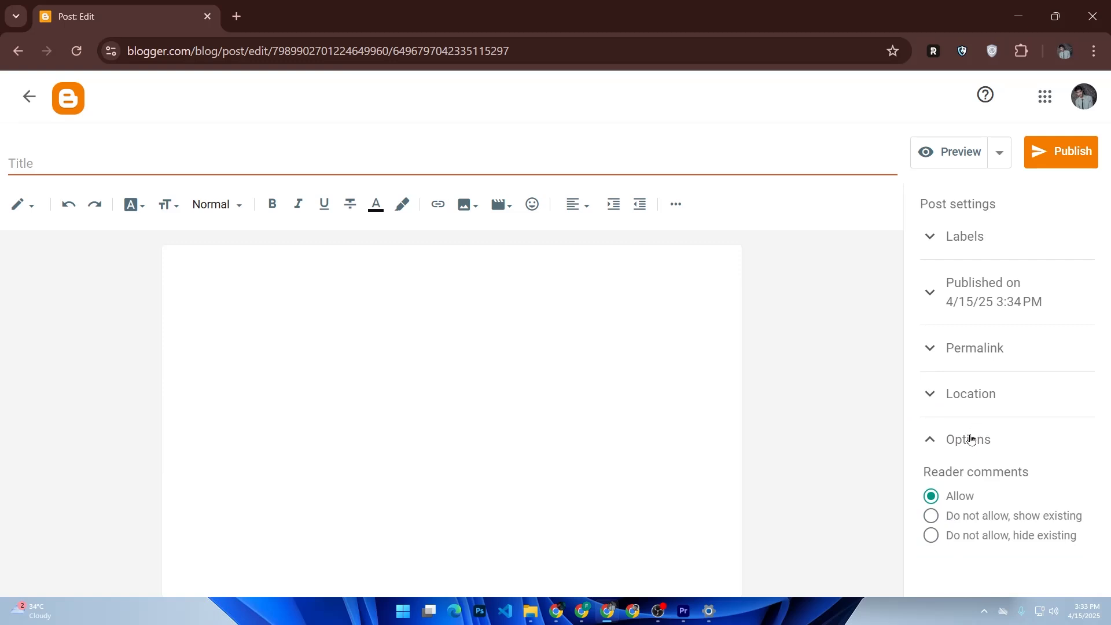
click(929, 438)
click(932, 439)
click(958, 507)
click(1015, 189)
key(alt+Left)
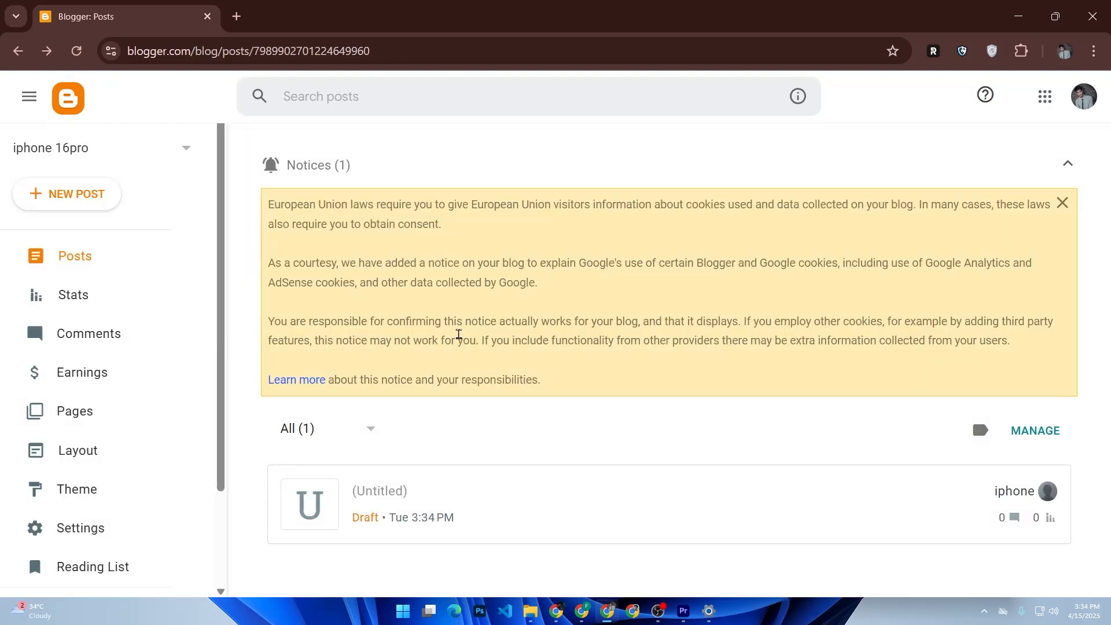
Browse the available blog themes and open the Soho Light theme for customization
click(158, 485)
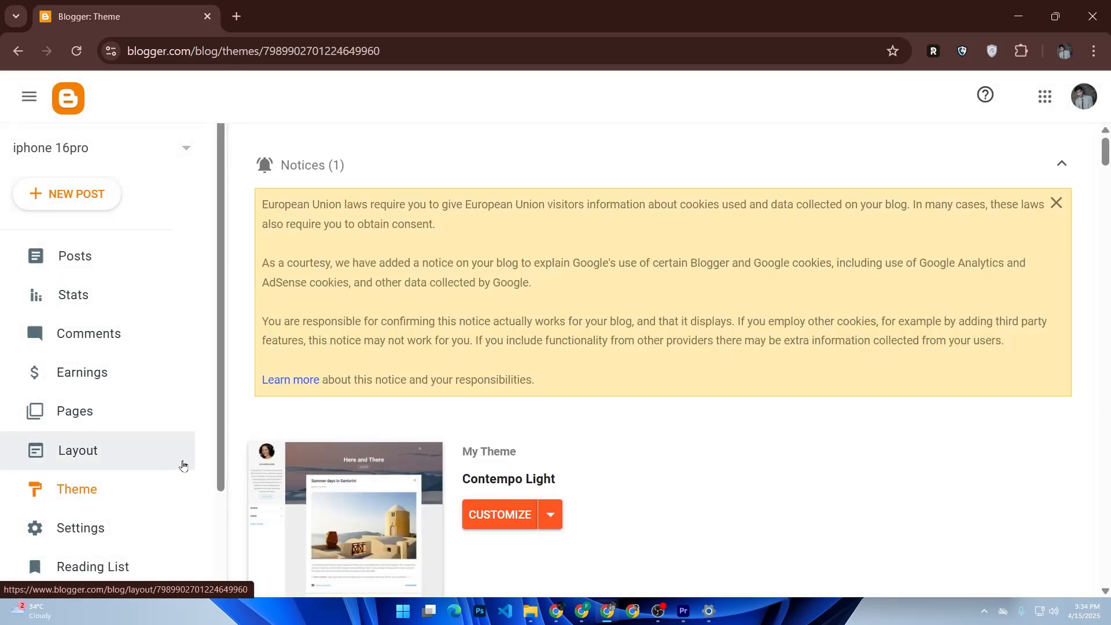
scroll(183, 466, down, 2)
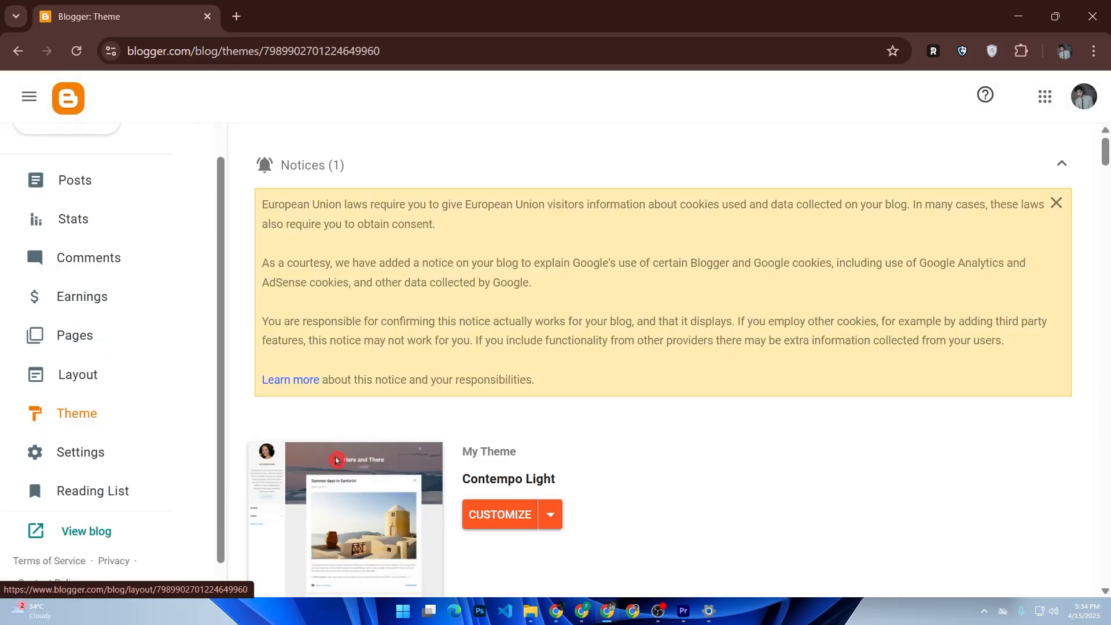
scroll(463, 451, down, 5)
scroll(466, 453, down, 2)
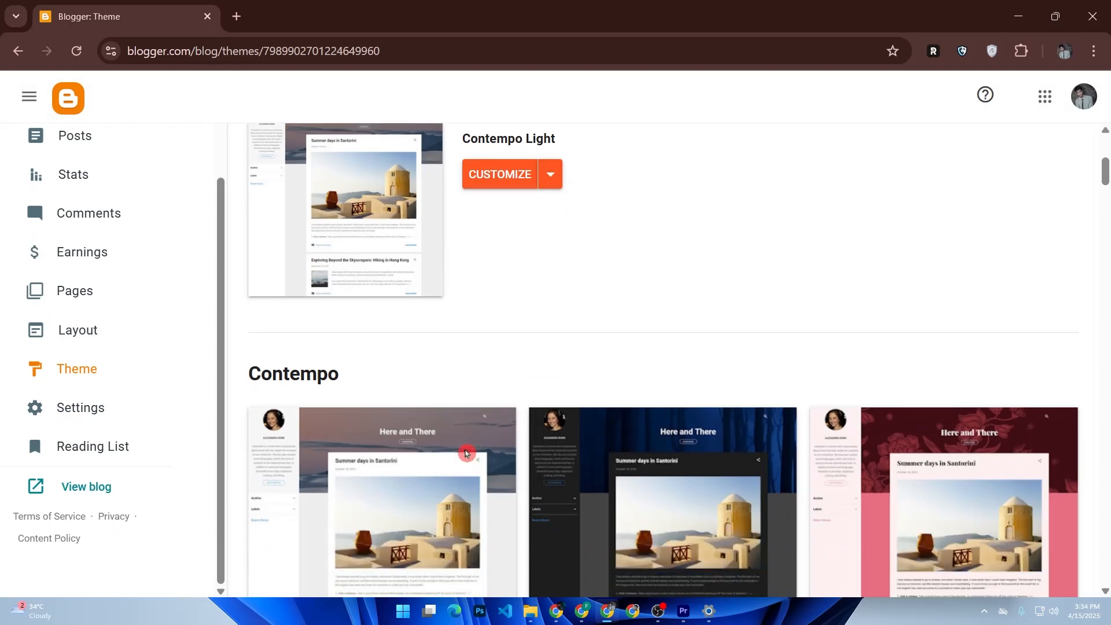
scroll(465, 455, down, 12)
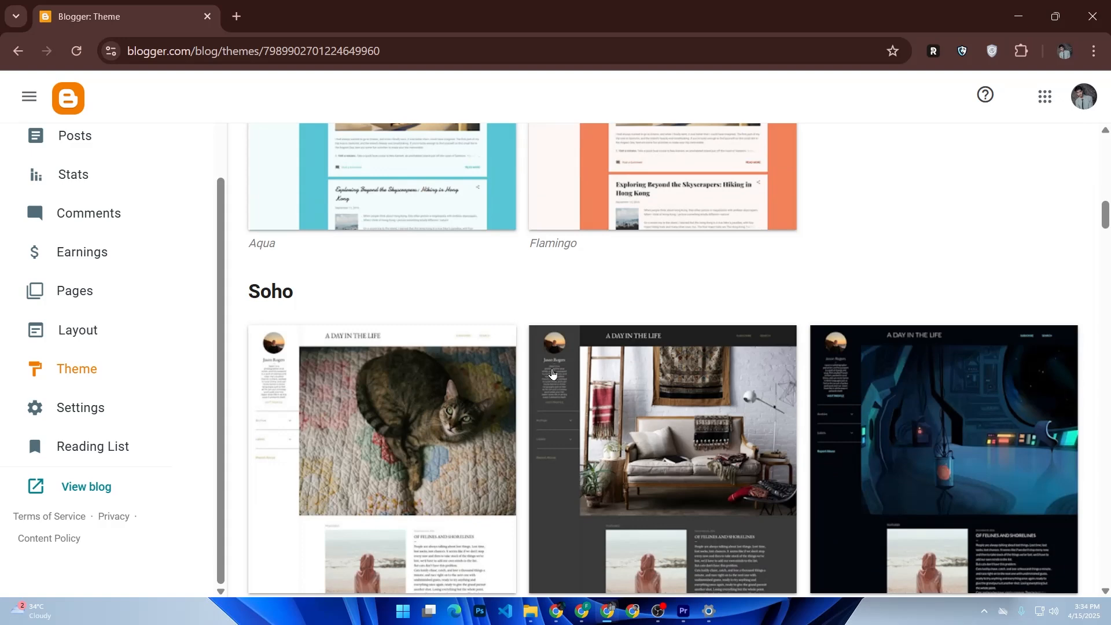
click(393, 373)
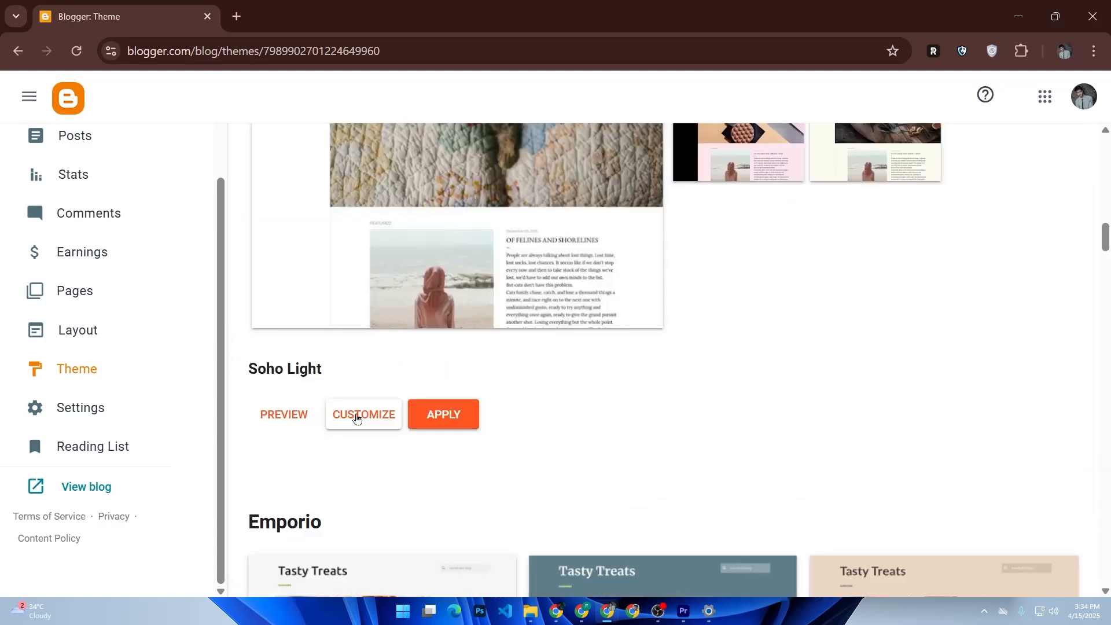
click(359, 415)
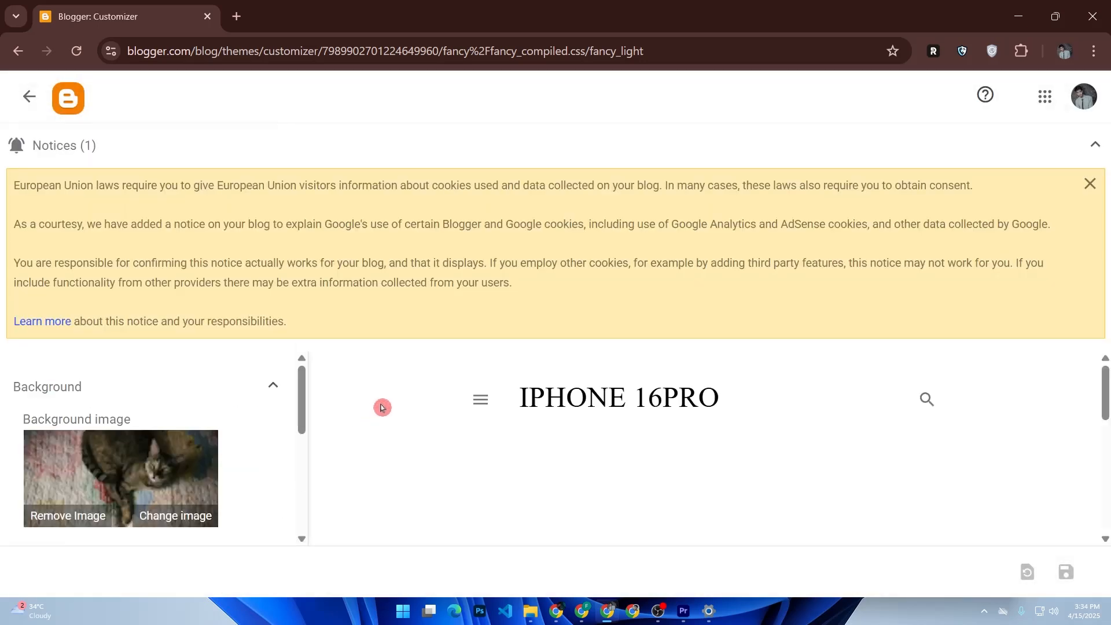
Examine the blog preview in the Soho Light theme customizer and return to the theme gallery
scroll(424, 411, down, 5)
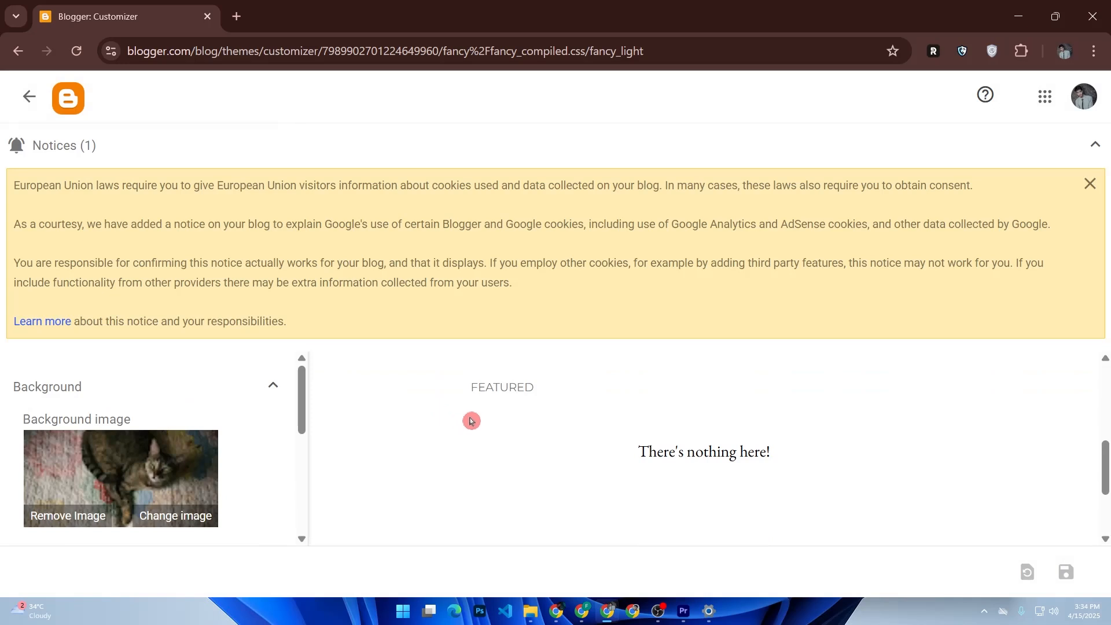
scroll(471, 421, up, 2)
scroll(469, 422, down, 10)
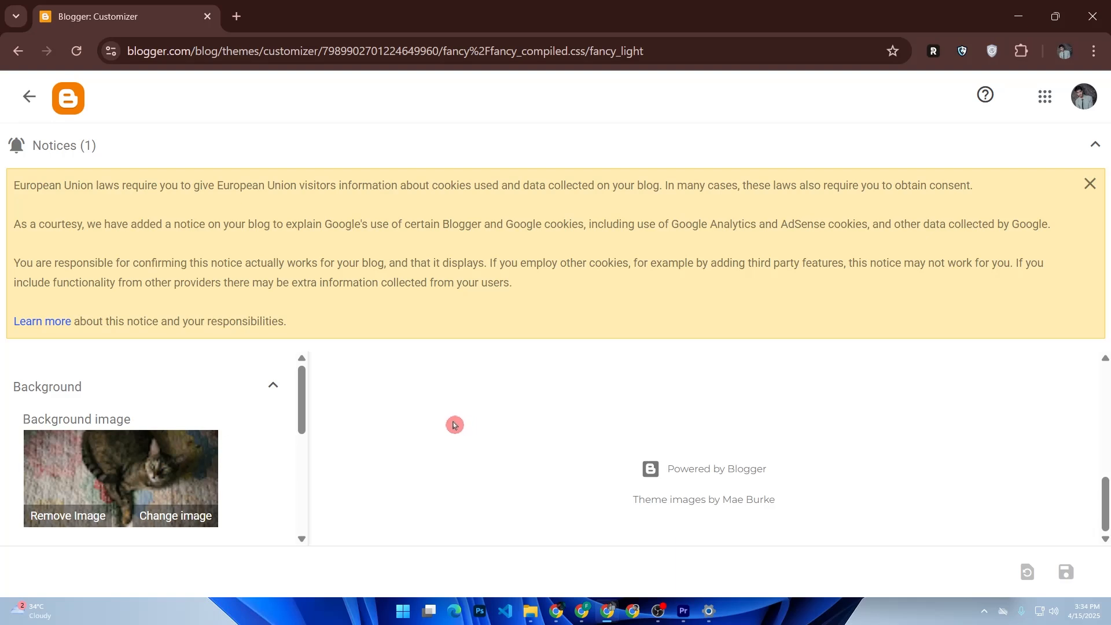
scroll(454, 425, up, 5)
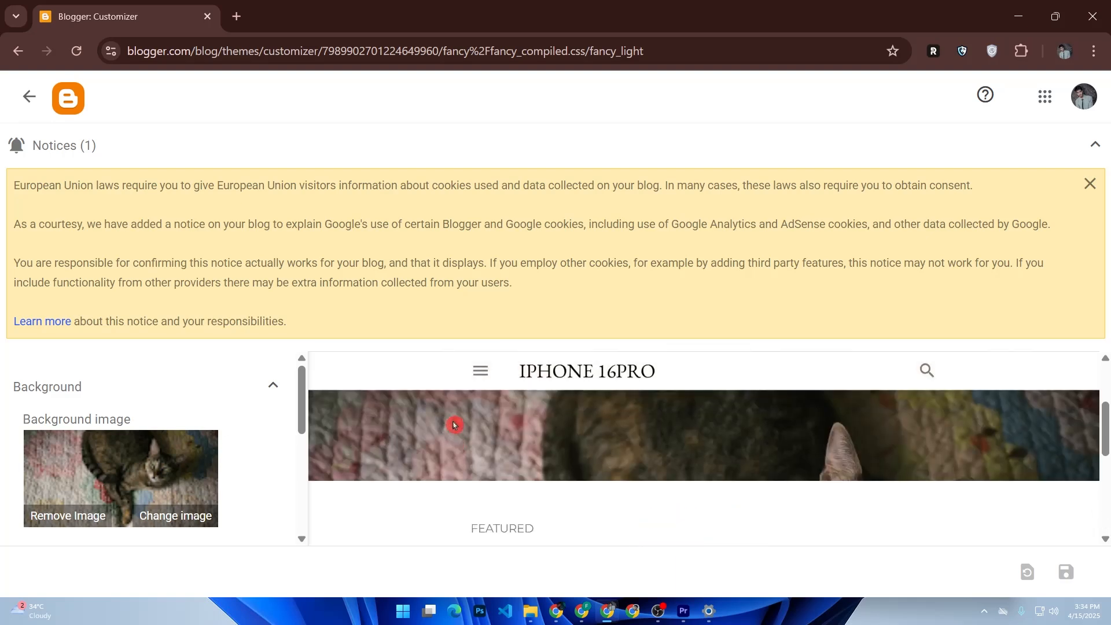
scroll(448, 425, up, 2)
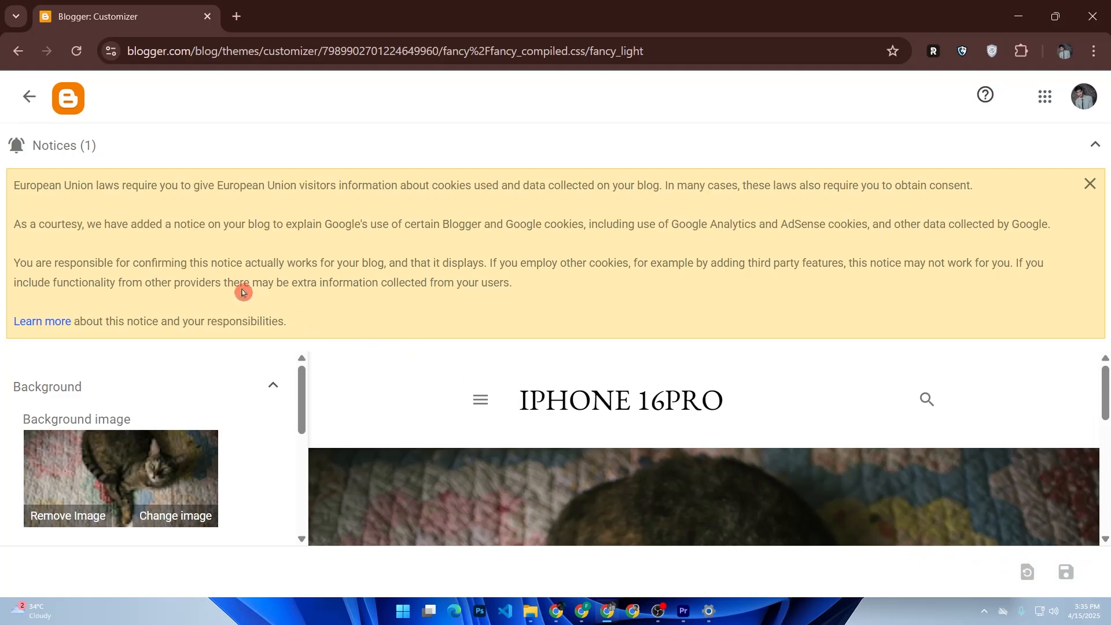
click(29, 97)
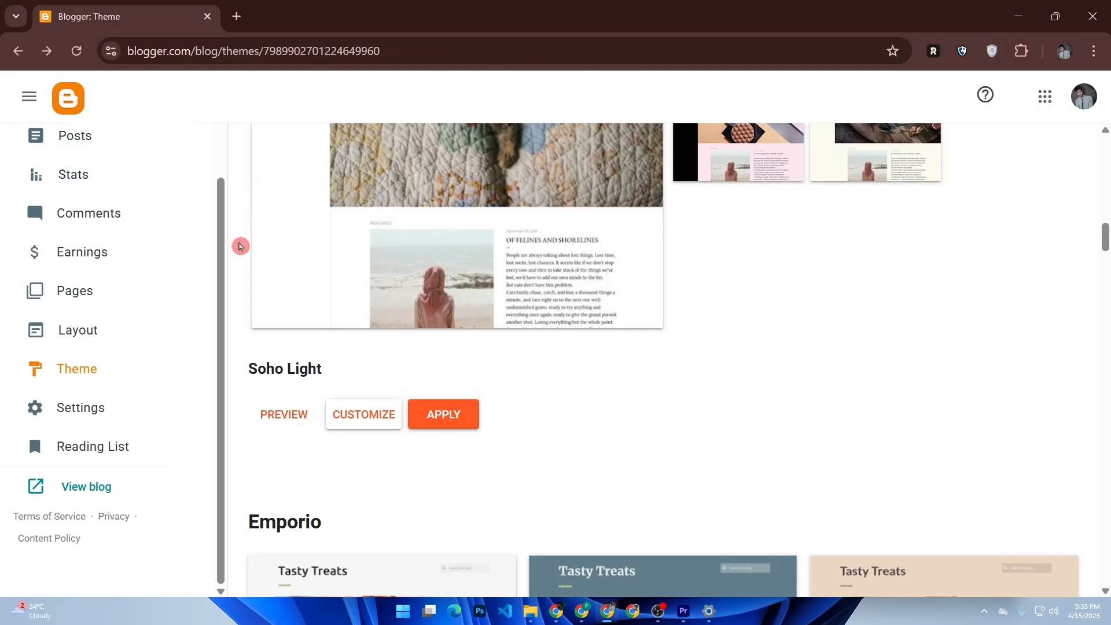
Dismiss the European Union cookie notice in the blog's pages list and create a blank untitled draft page
click(118, 309)
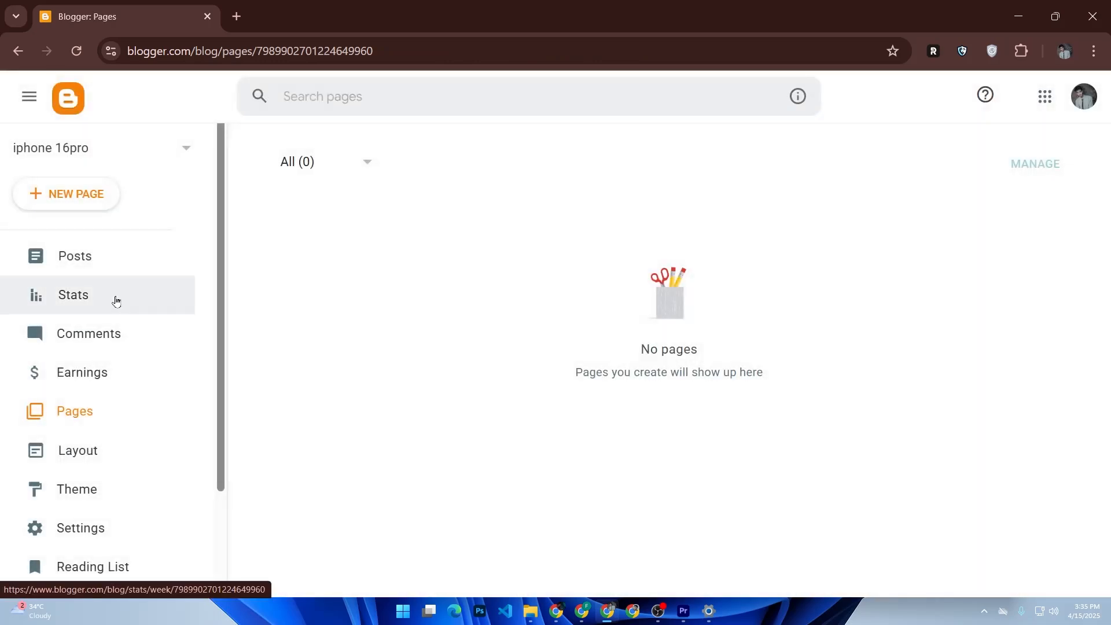
scroll(457, 394, down, 2)
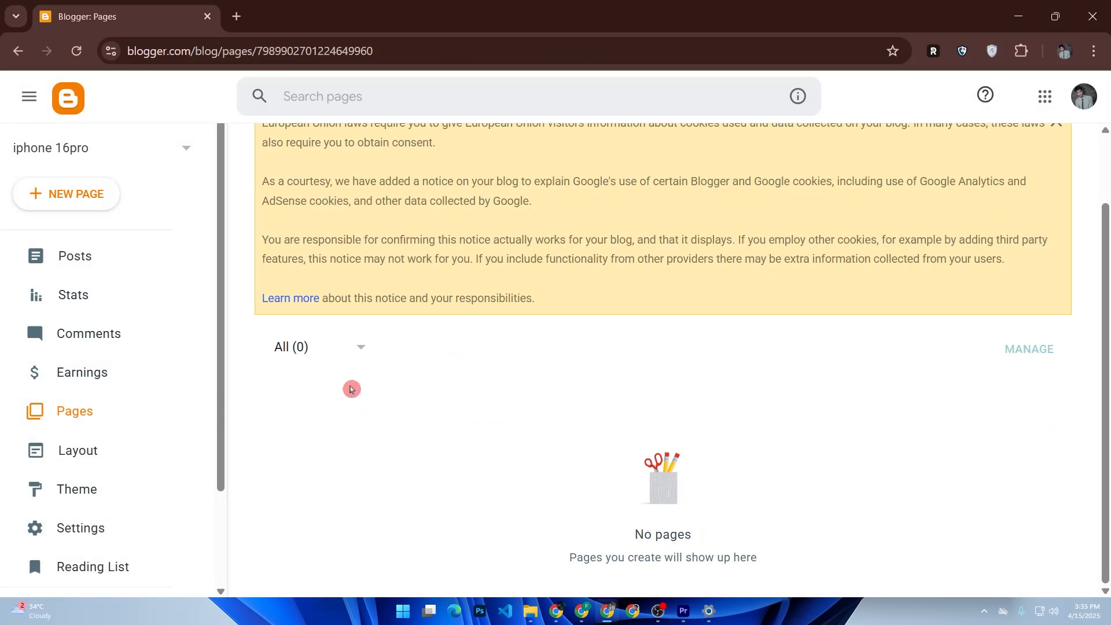
scroll(278, 402, up, 2)
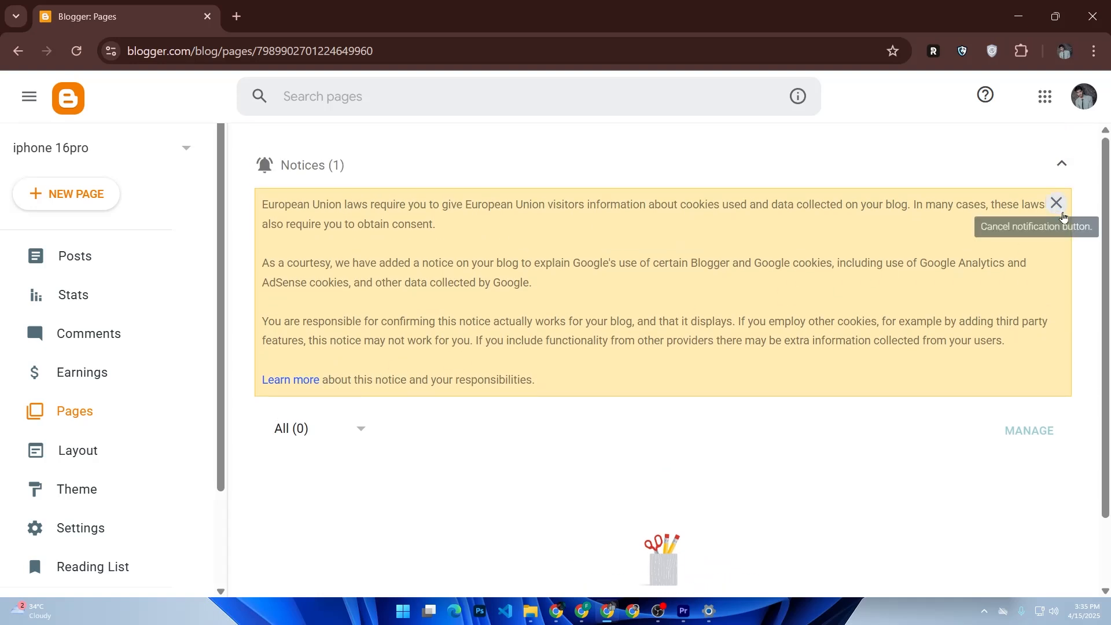
click(1065, 215)
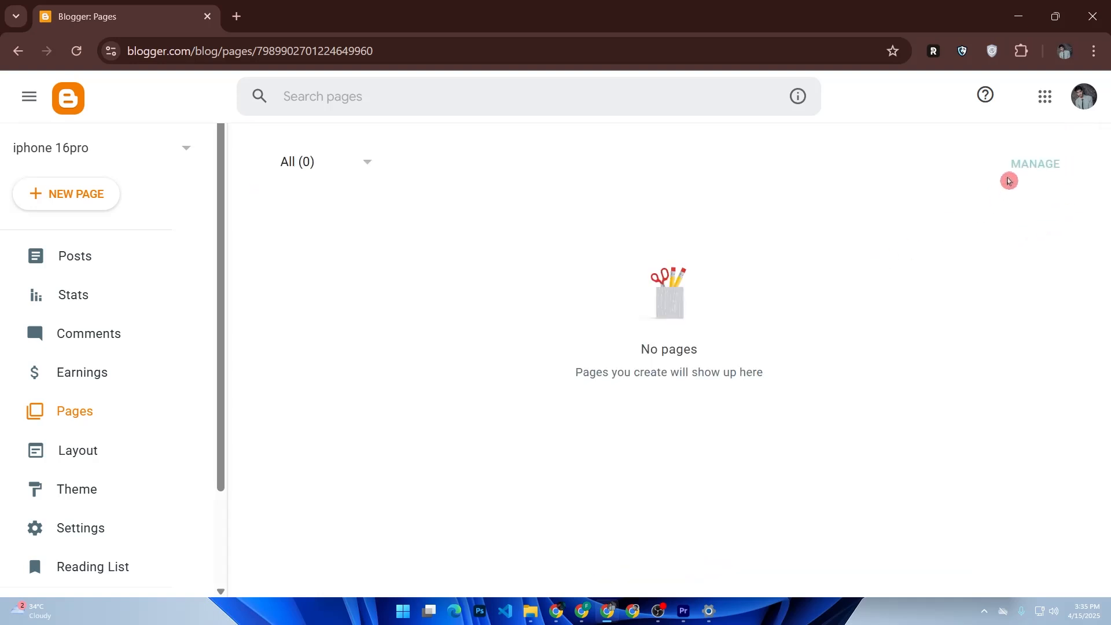
click(103, 200)
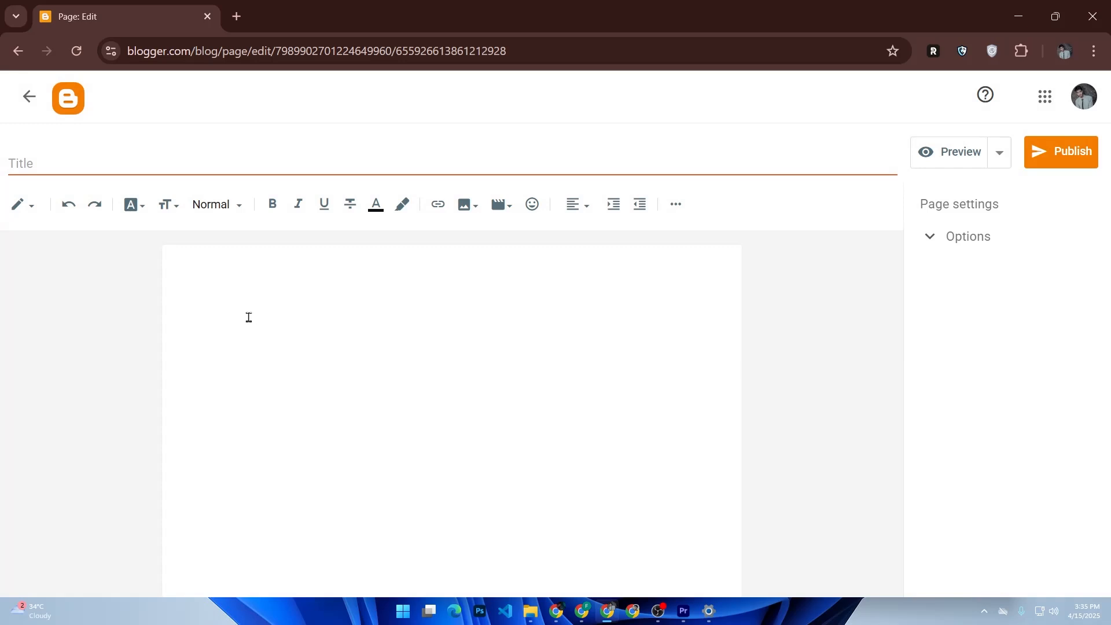
key(alt+Left)
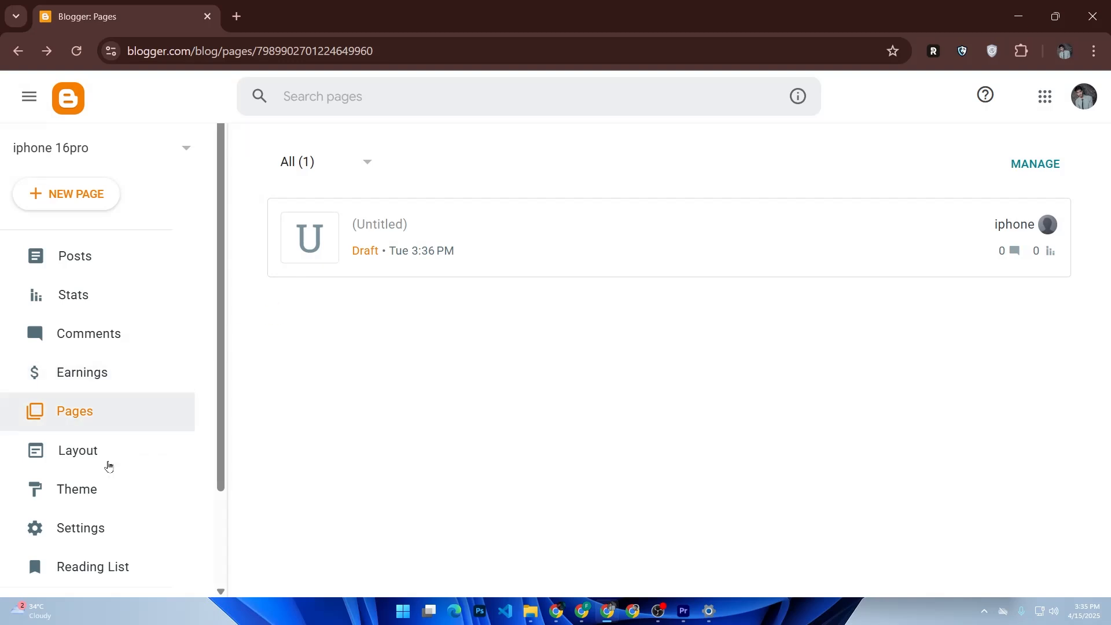
Examine the gadgets in the blog's layout and the Header gadget's configuration, leaving it without saving
click(107, 467)
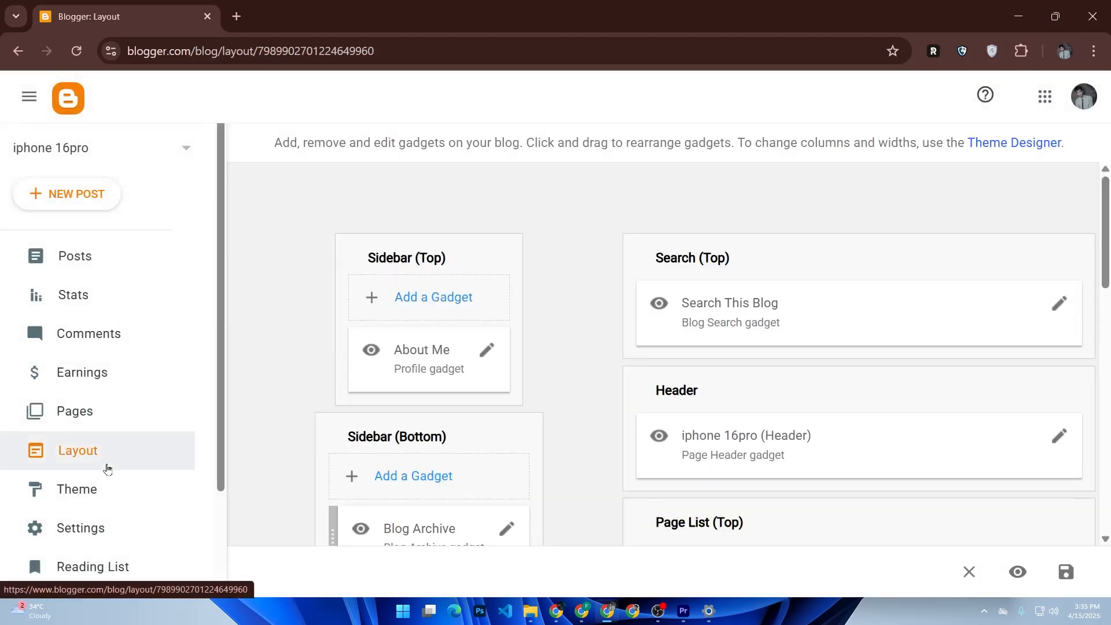
scroll(521, 376, down, 2)
scroll(520, 376, down, 1)
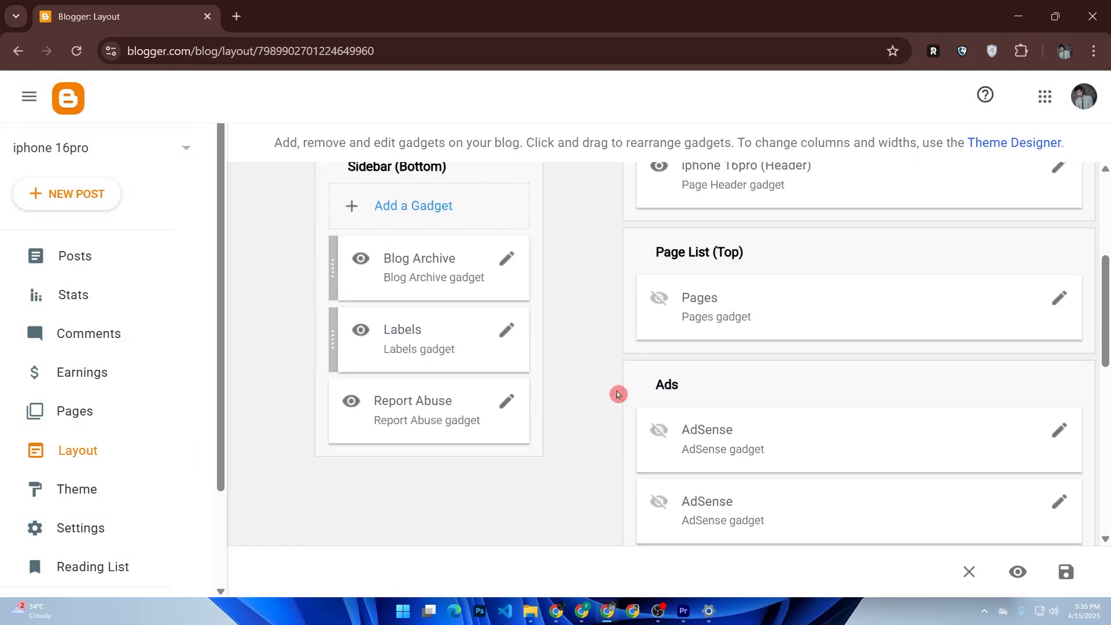
scroll(732, 301, down, 4)
scroll(746, 324, down, 5)
scroll(751, 349, down, 1)
scroll(751, 350, up, 1)
scroll(556, 353, up, 4)
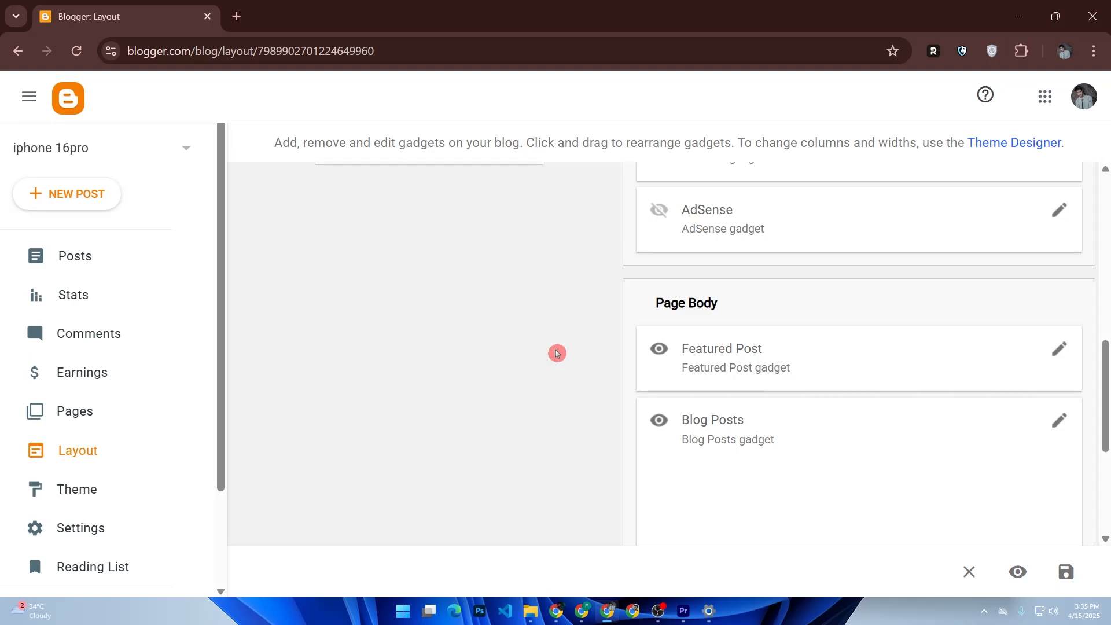
scroll(627, 349, up, 4)
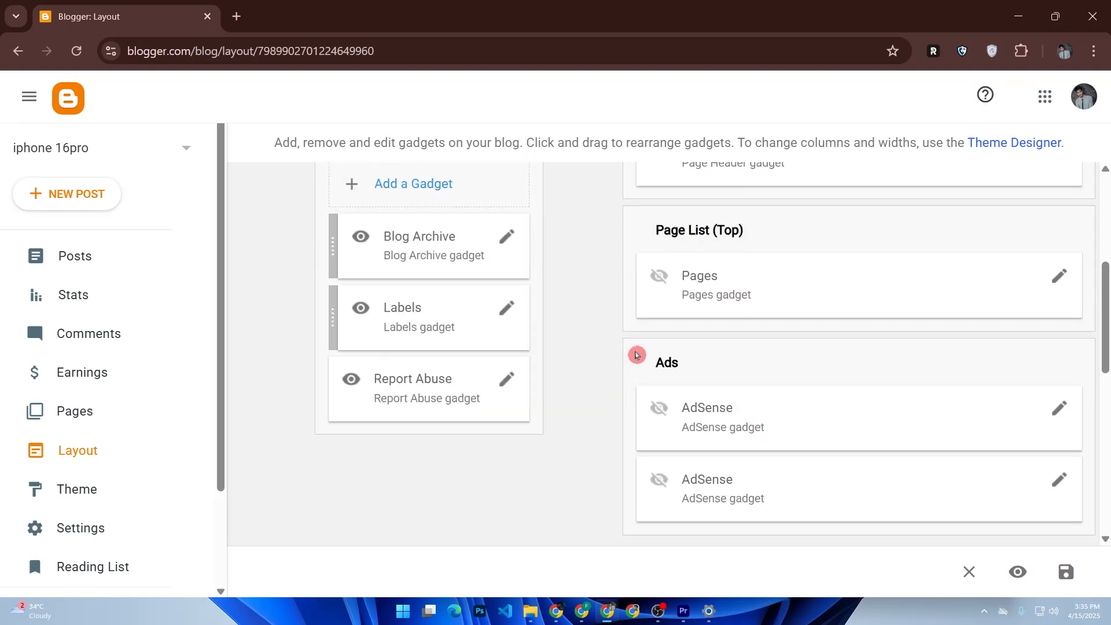
scroll(634, 351, up, 2)
scroll(636, 355, up, 3)
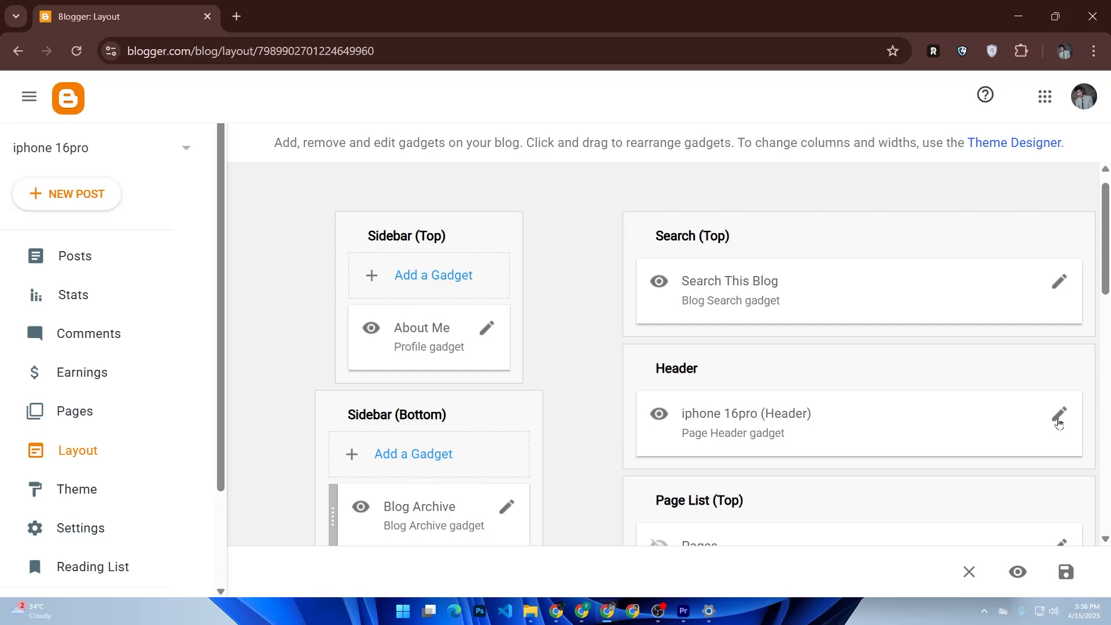
click(1058, 423)
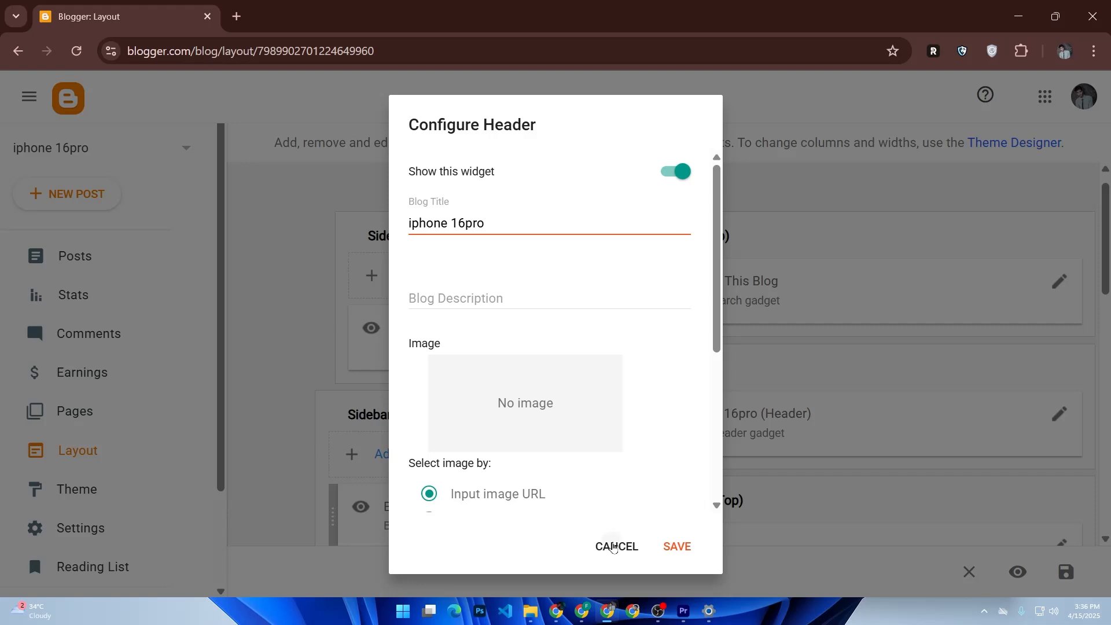
click(615, 546)
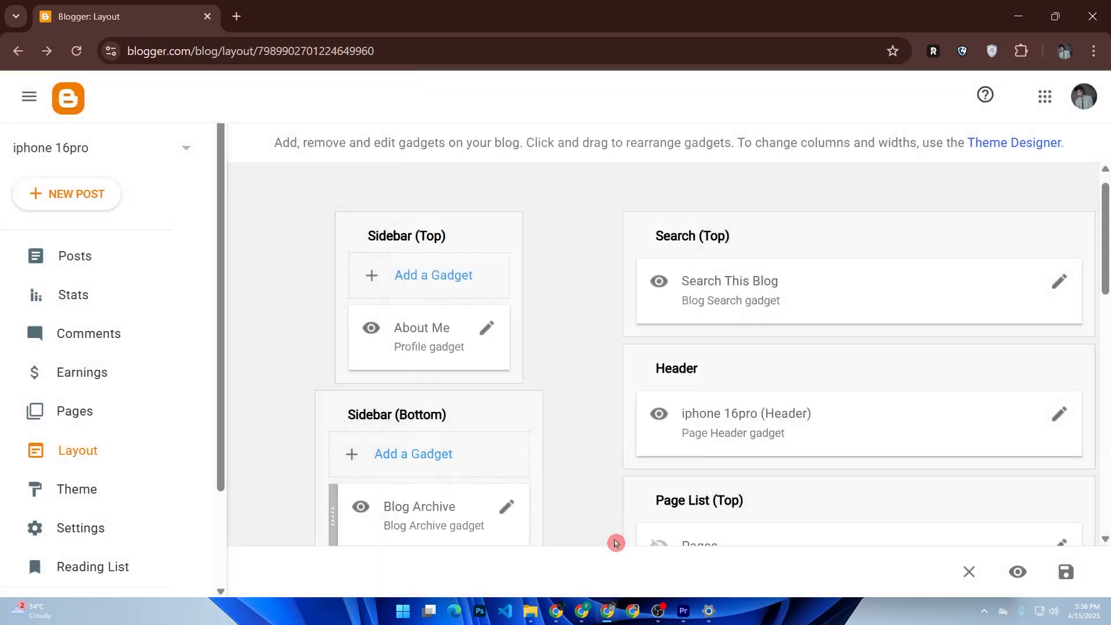
Examine the blog's basic, privacy, publishing and HTTPS settings
click(78, 538)
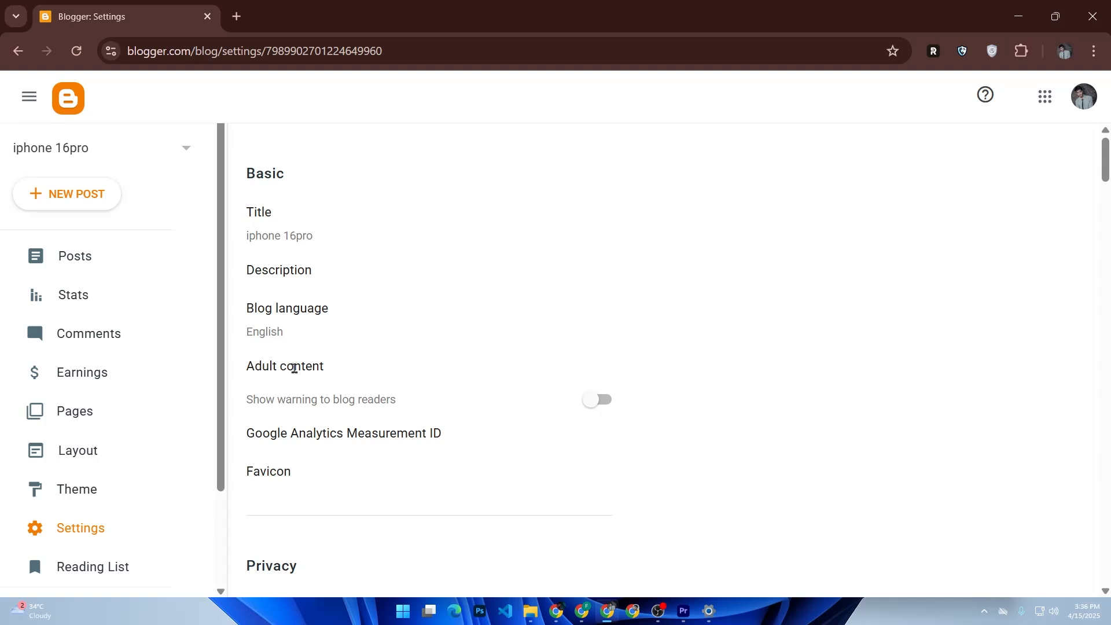
scroll(295, 368, down, 7)
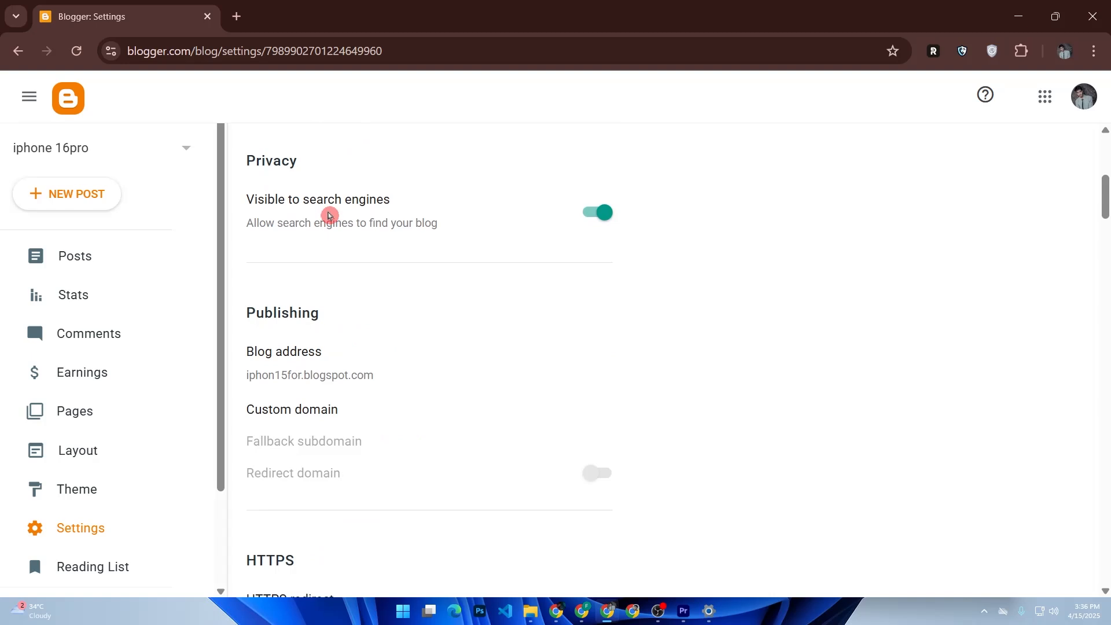
scroll(328, 215, up, 5)
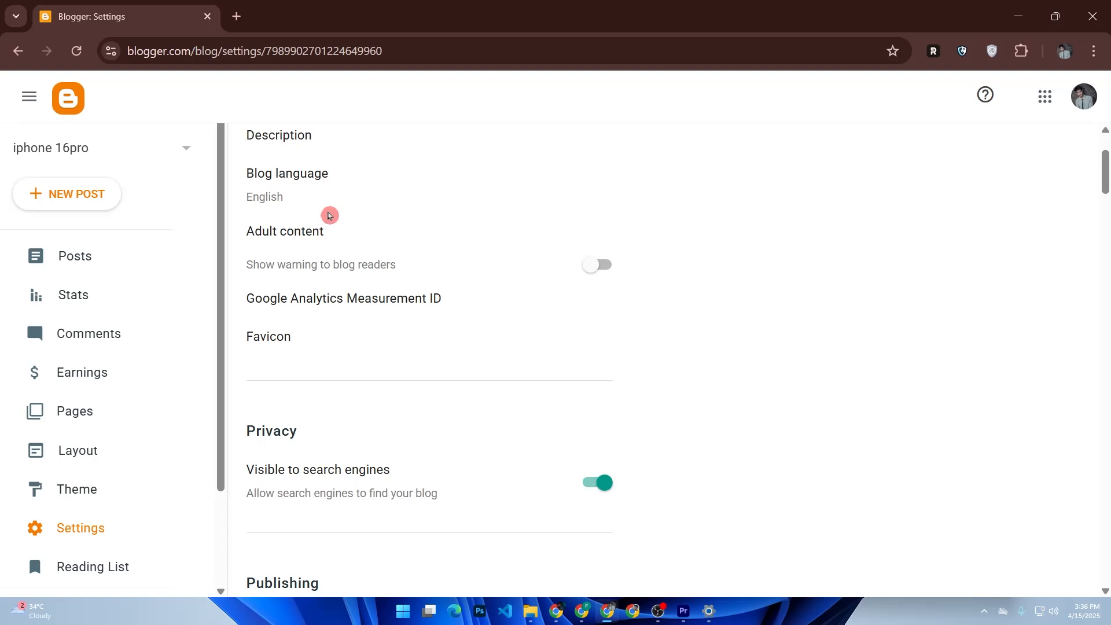
scroll(328, 215, down, 2)
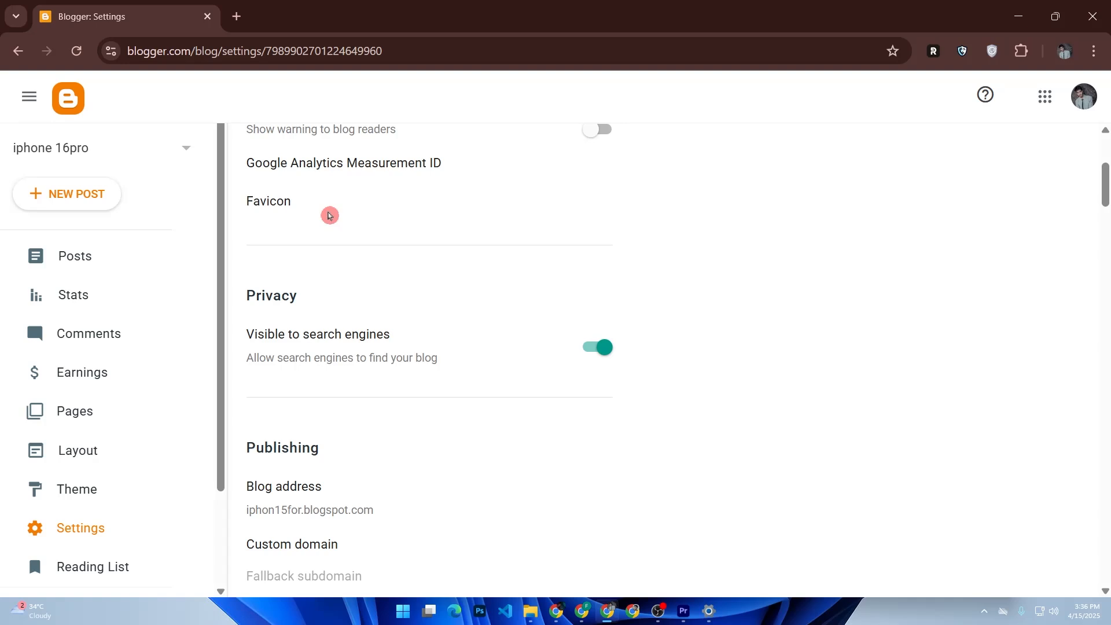
scroll(329, 215, down, 2)
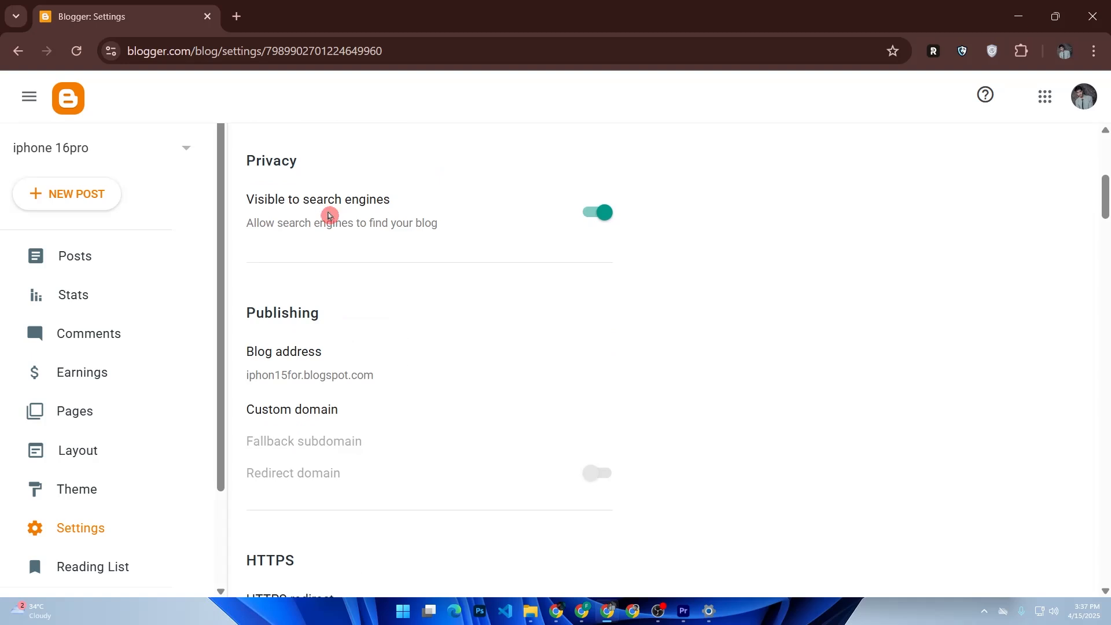
scroll(328, 215, down, 2)
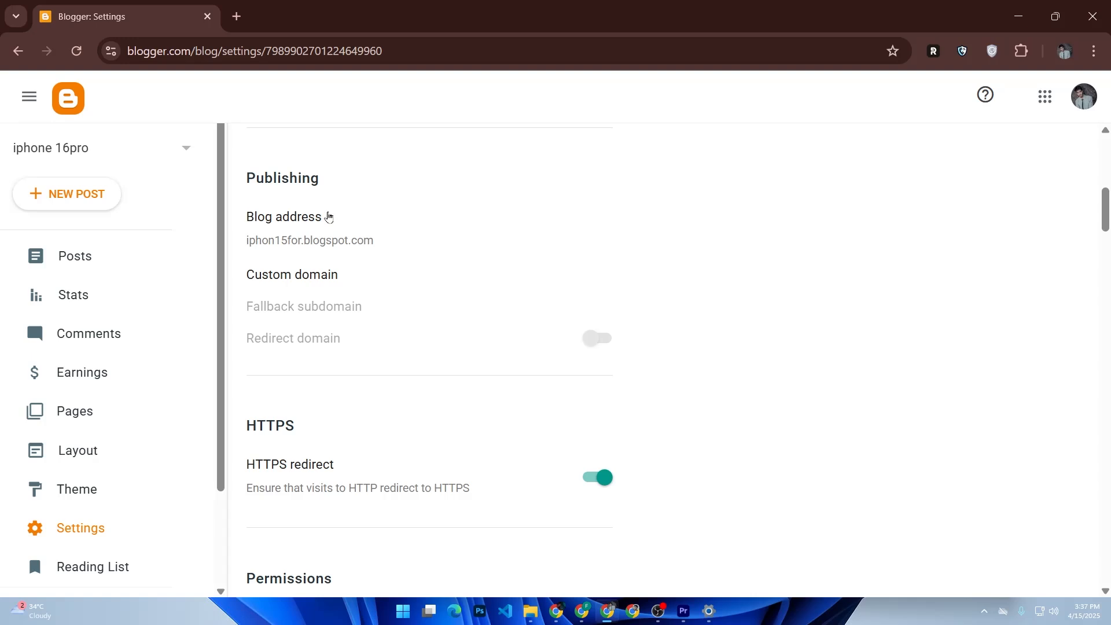
click(250, 267)
scroll(247, 288, up, 8)
click(200, 275)
click(165, 173)
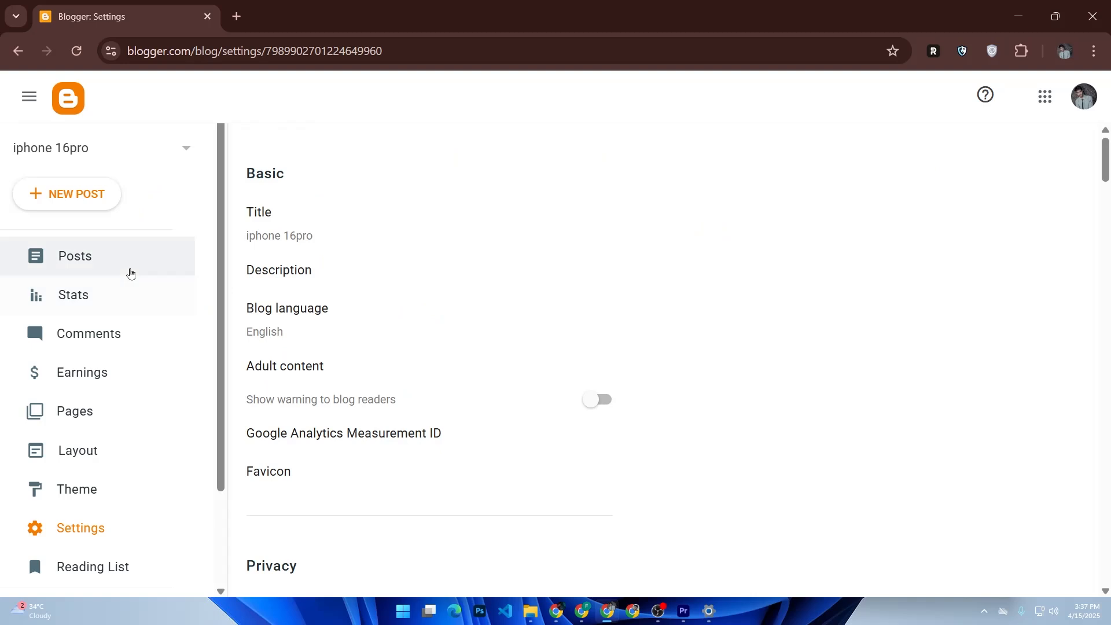
Preview the untitled draft post in the mobile view and rotate the preview's orientation and back
click(130, 272)
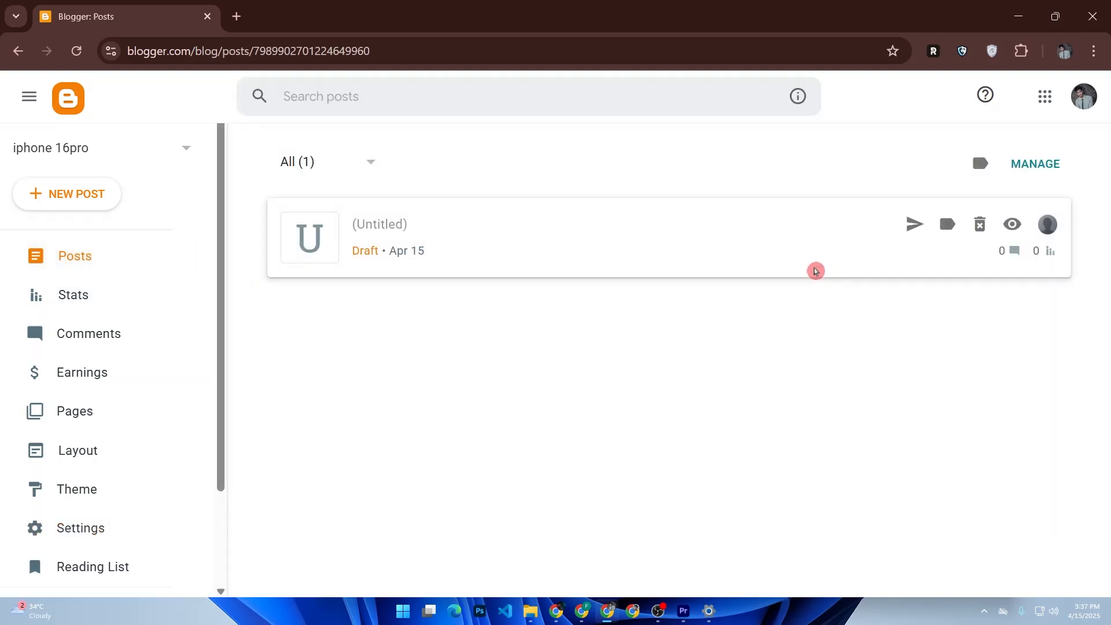
click(1012, 227)
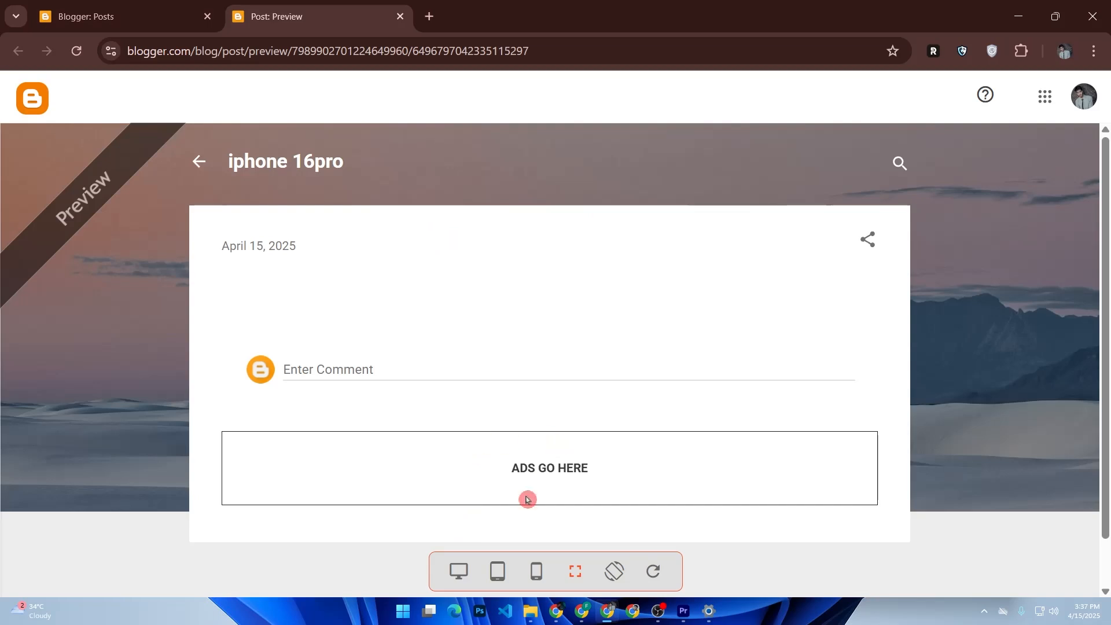
click(536, 572)
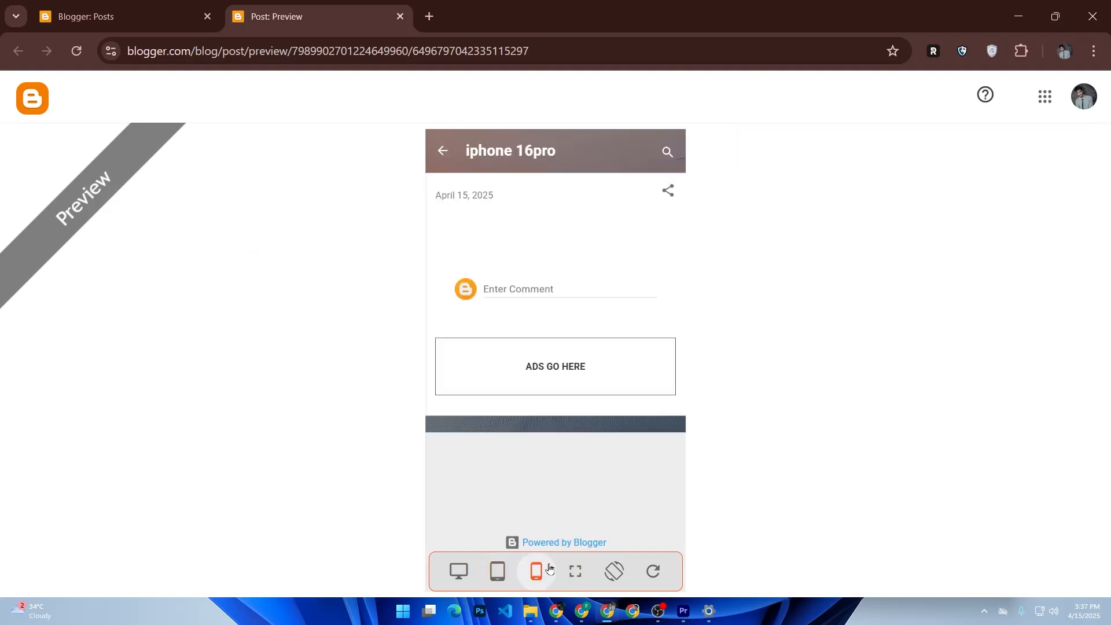
click(614, 573)
click(613, 573)
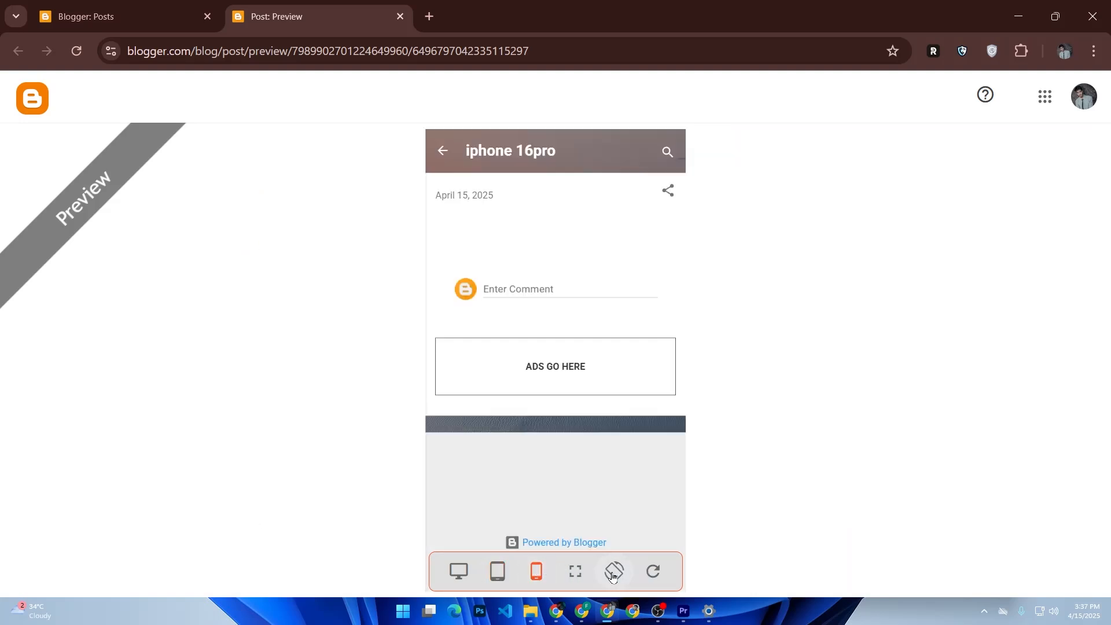